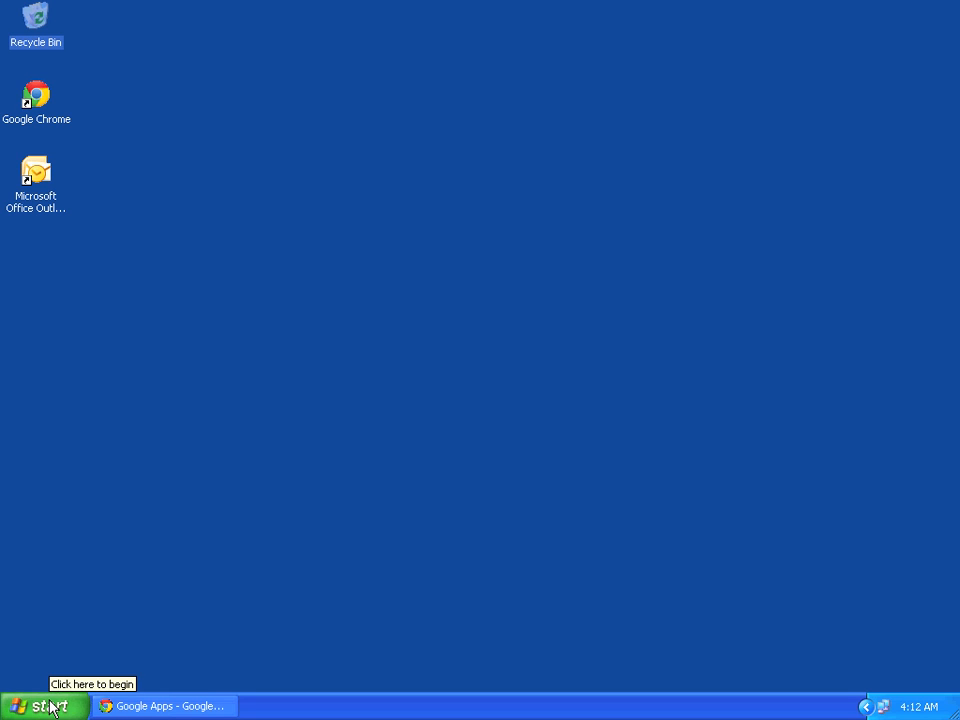
Show the Google Apps Directory Sync program group in the Start menu's All Programs list
{"action": "left_click", "coordinate": [50, 708]}
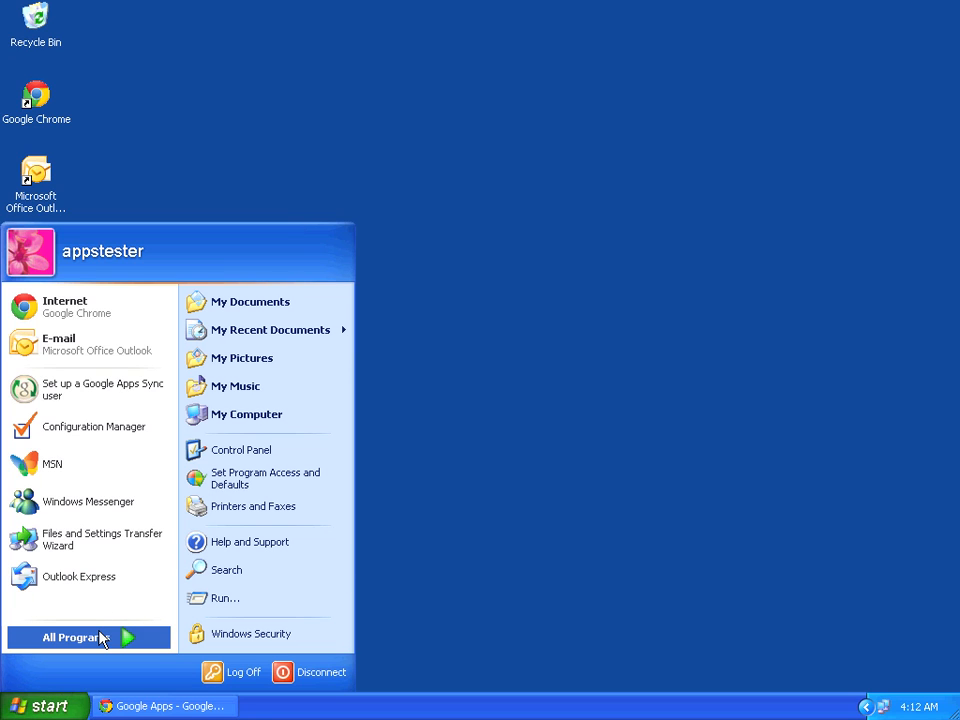
{"action": "mouse_move", "coordinate": [102, 638]}
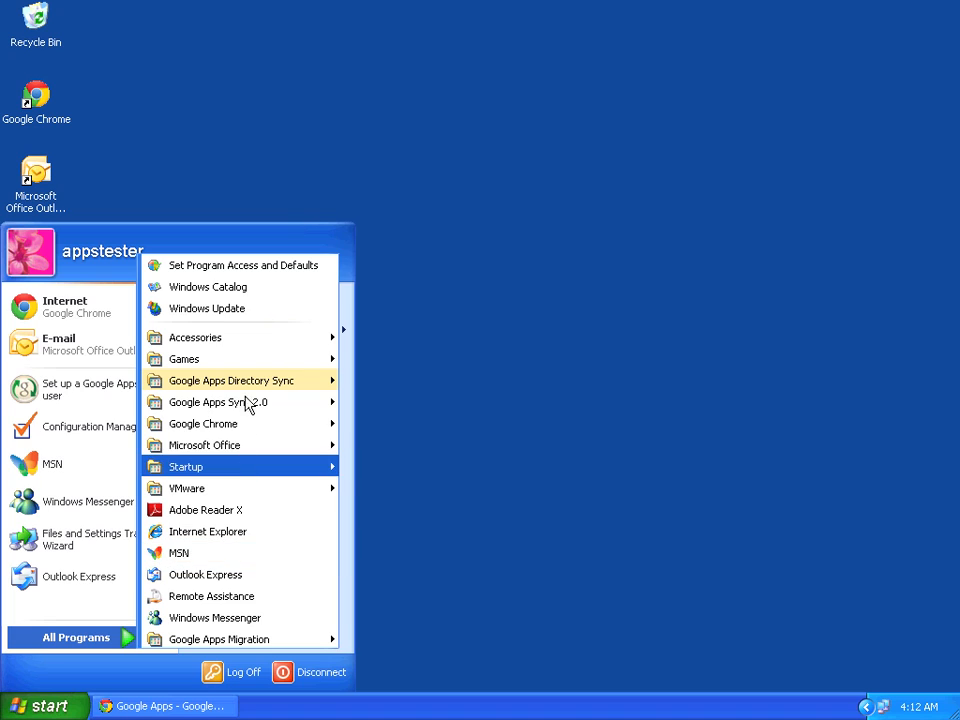
{"action": "mouse_move", "coordinate": [248, 383]}
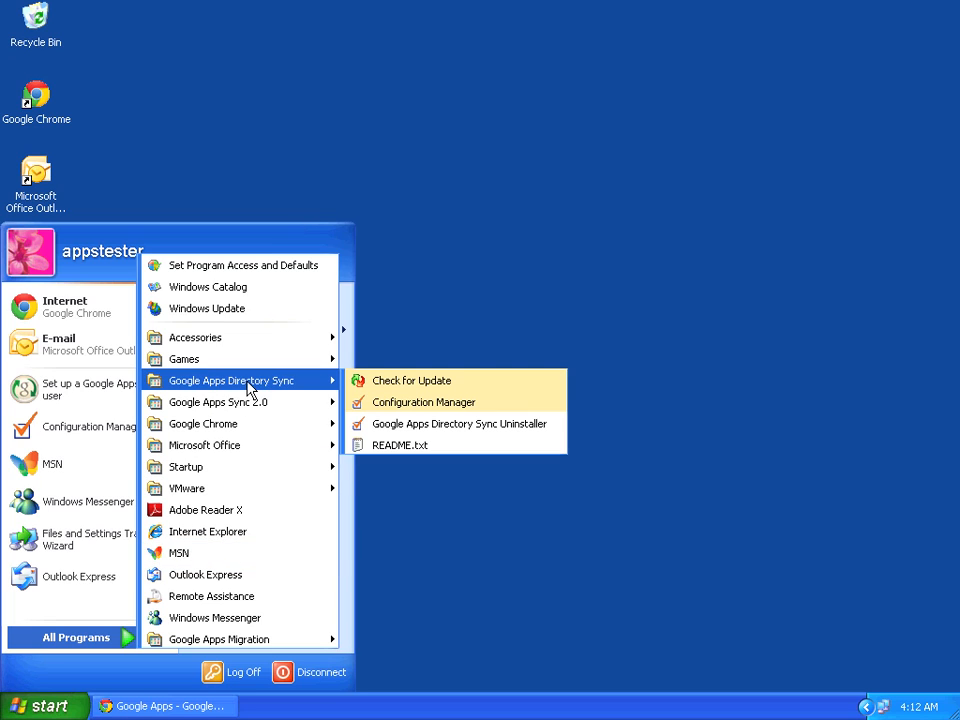
Launch Configuration Manager maximized and load the recent Demo.xml configuration
{"action": "left_click", "coordinate": [395, 408]}
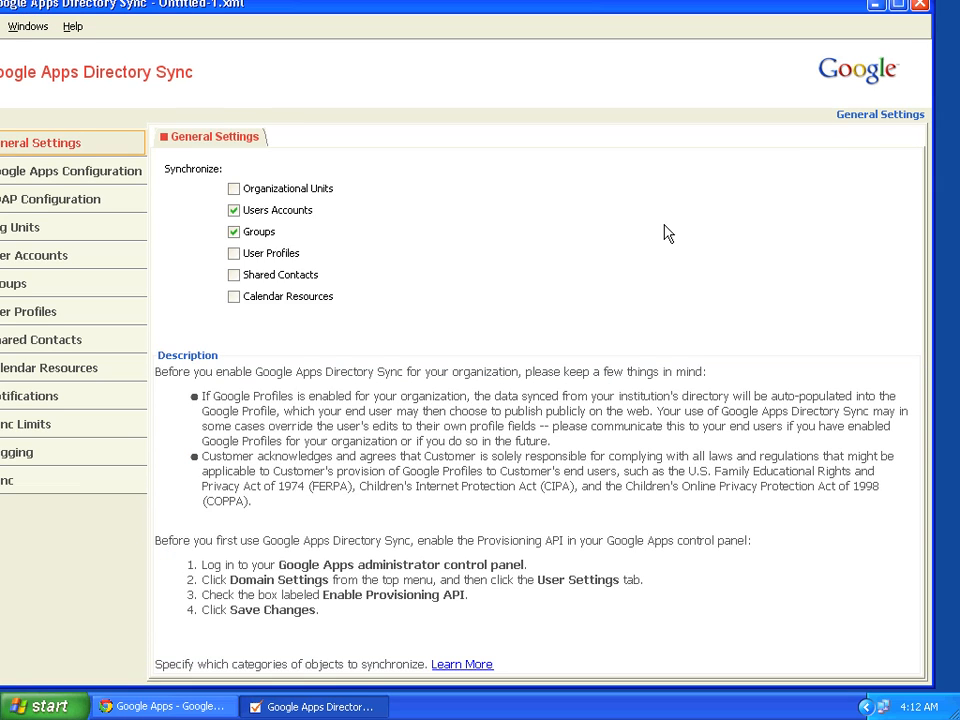
{"action": "left_click", "coordinate": [897, 5]}
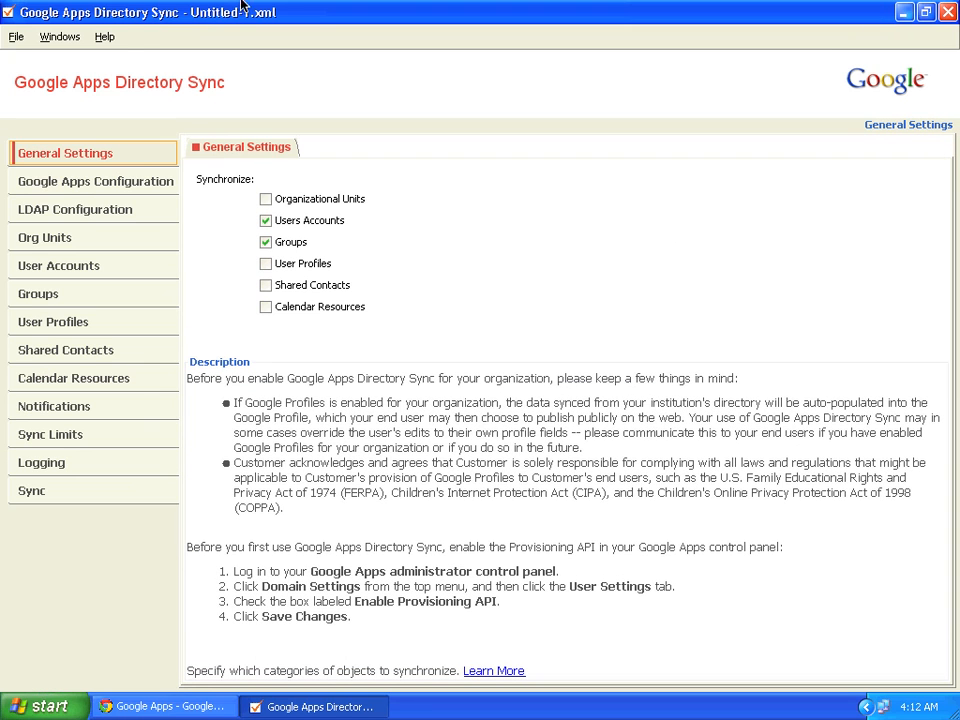
{"action": "left_click", "coordinate": [16, 37]}
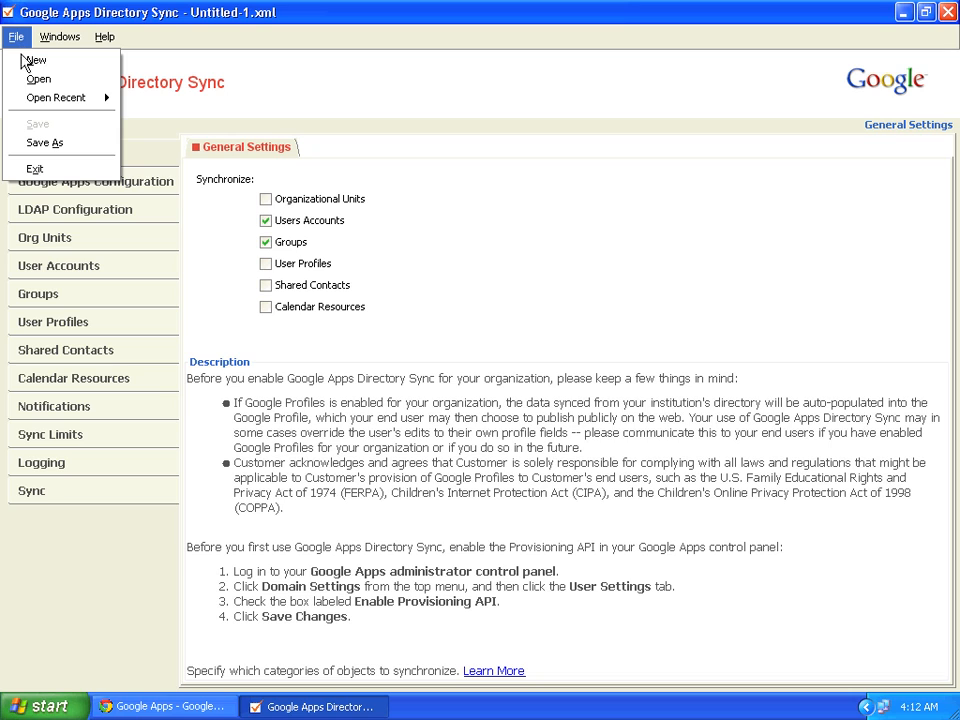
{"action": "mouse_move", "coordinate": [75, 97]}
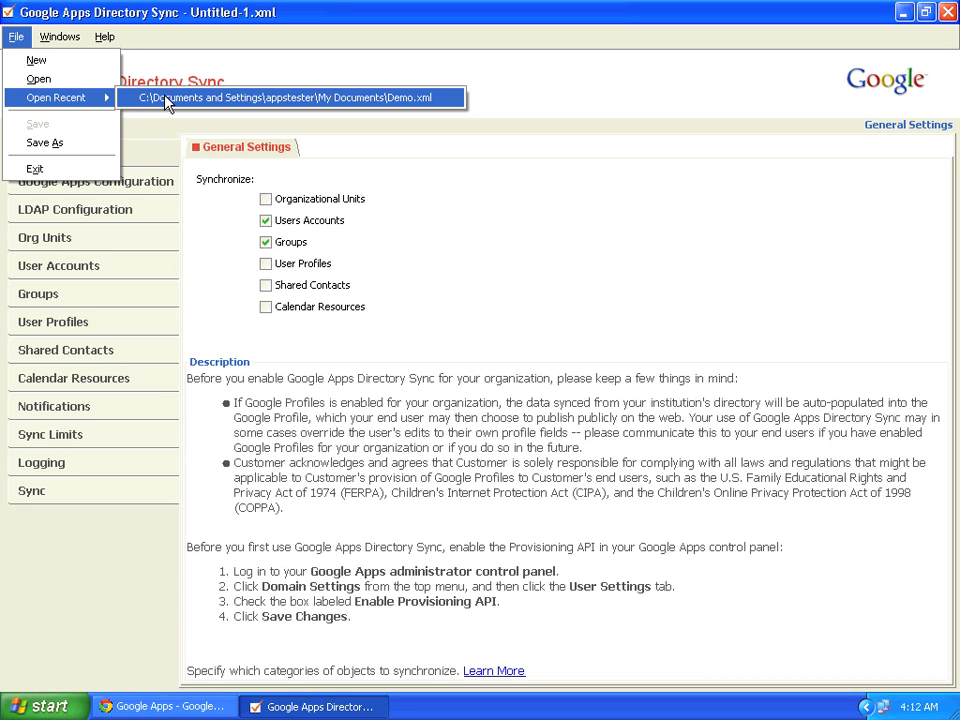
{"action": "left_click", "coordinate": [168, 98]}
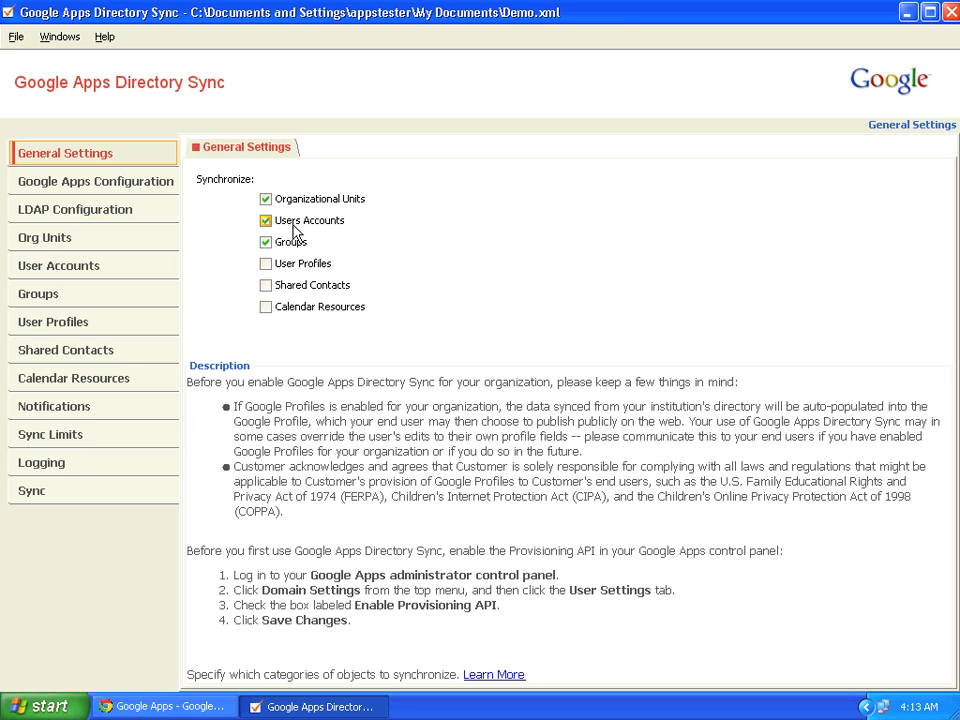
Confirm the demo.zevel.org Google Apps connection tests successfully, then go to LDAP Configuration
{"action": "left_click", "coordinate": [129, 184]}
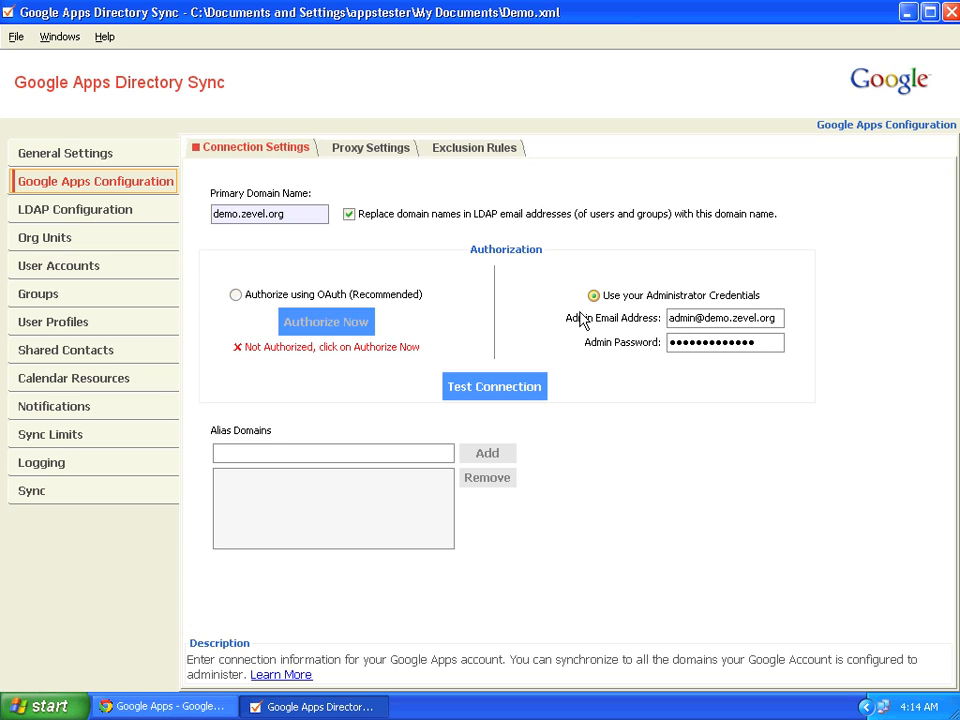
{"action": "left_click", "coordinate": [470, 390]}
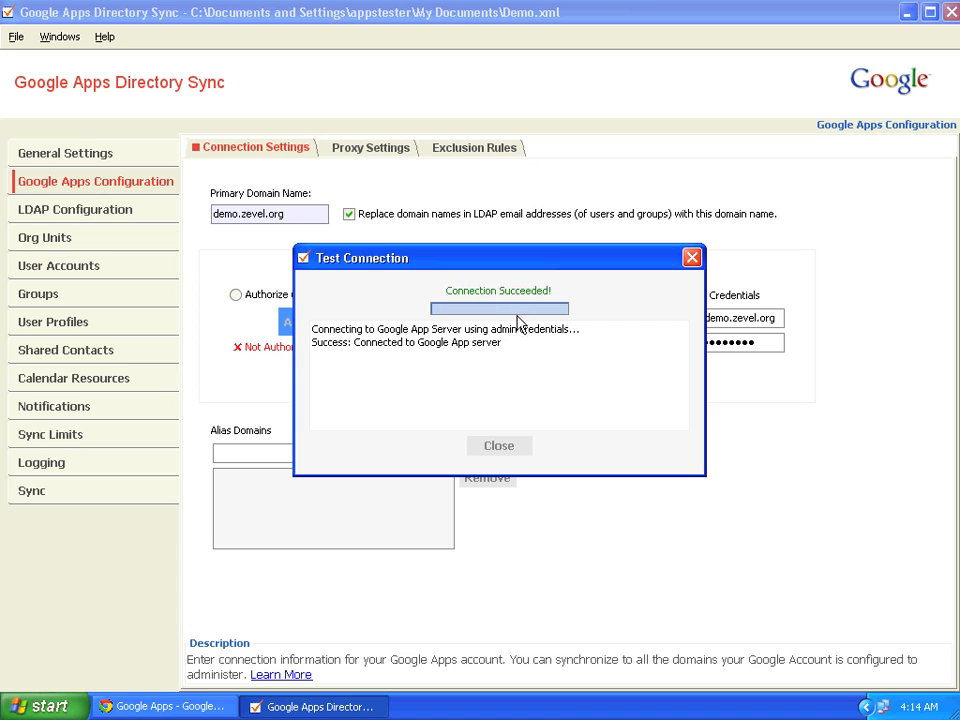
{"action": "left_click", "coordinate": [506, 446]}
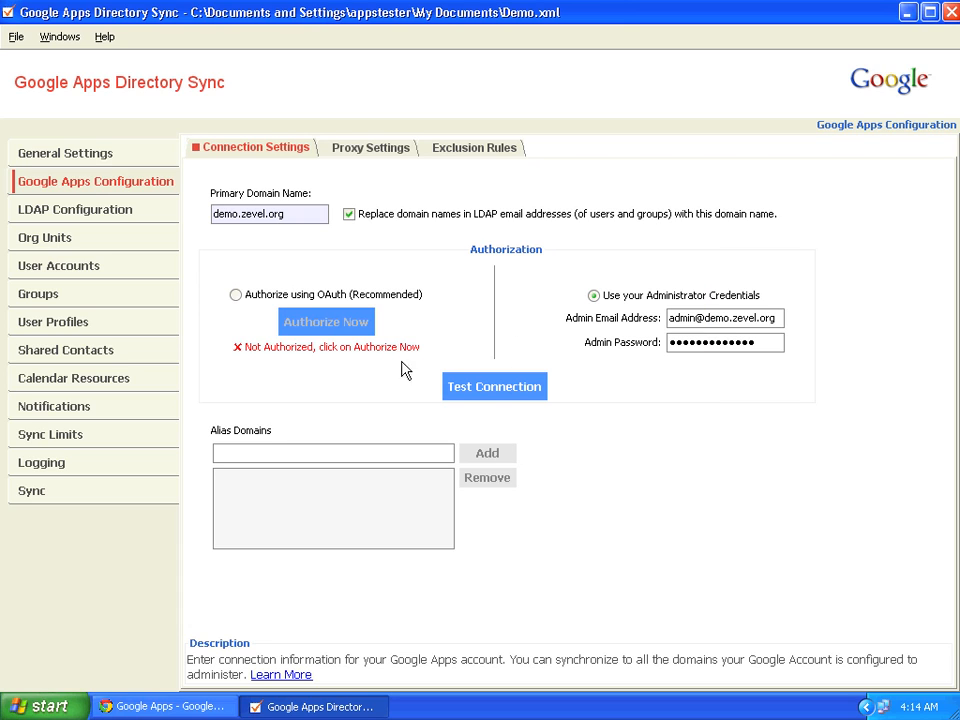
{"action": "left_click", "coordinate": [140, 213]}
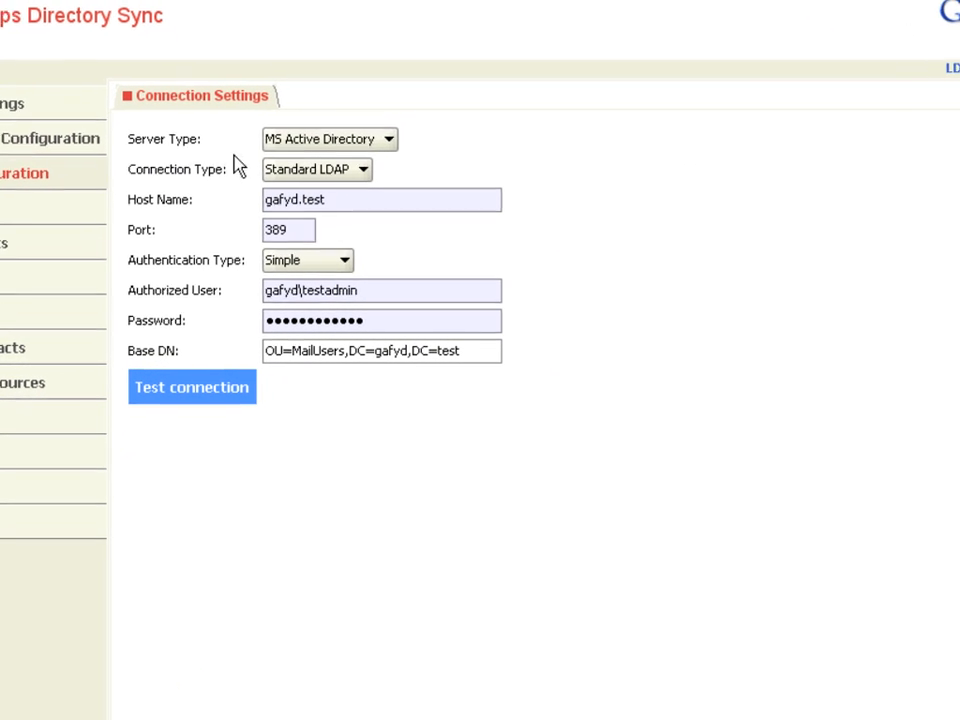
Keep Standard LDAP as the connection type and successfully test the gafyd.test LDAP connection
{"action": "left_click", "coordinate": [343, 178]}
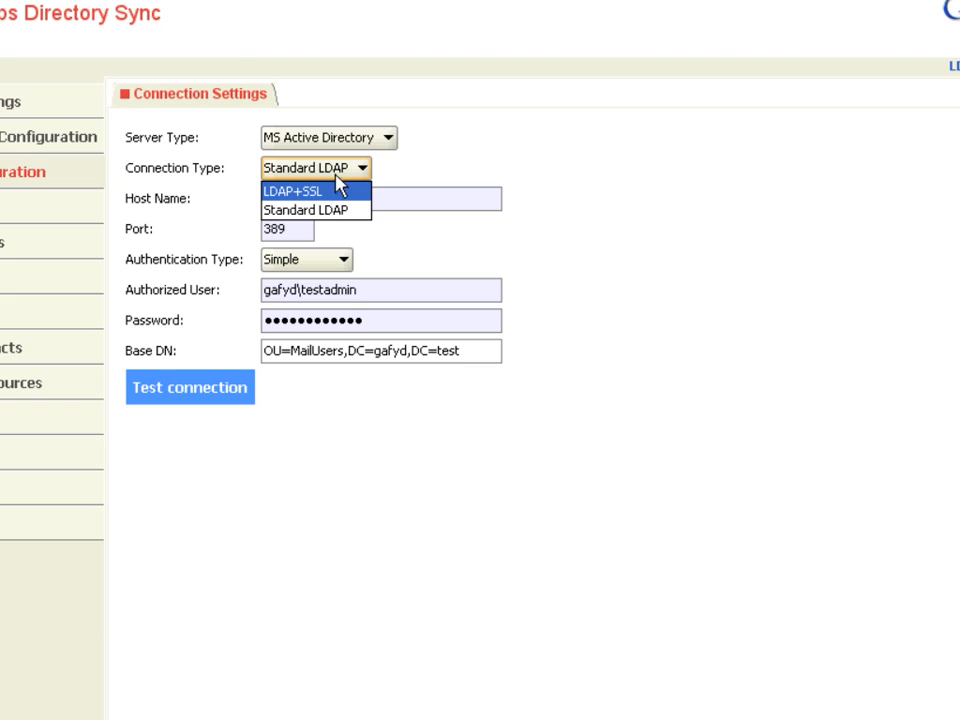
{"action": "left_click", "coordinate": [439, 150]}
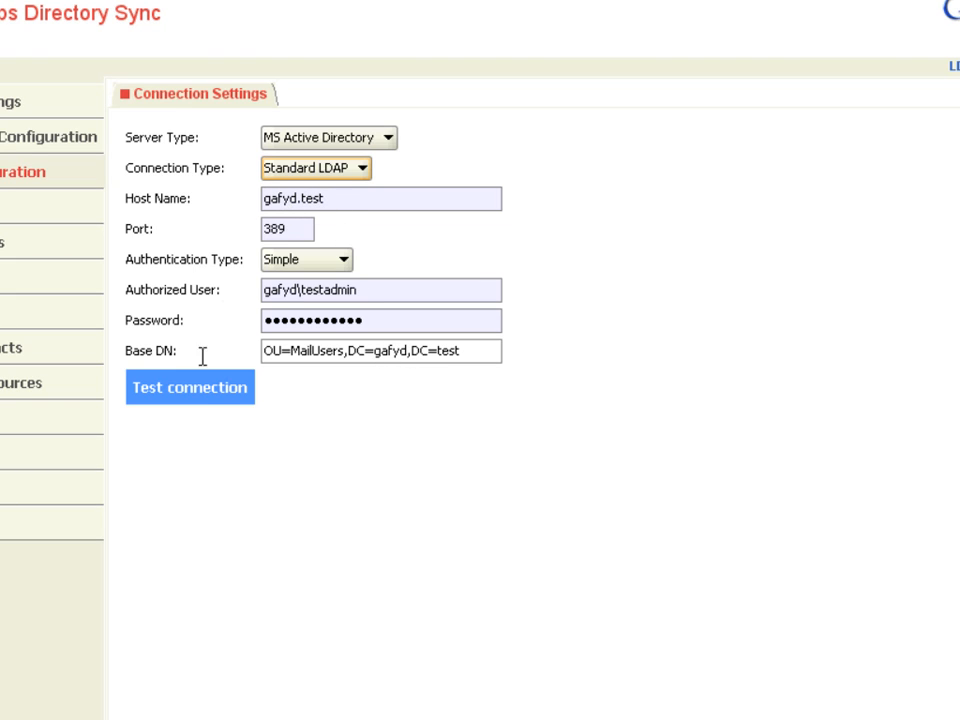
{"action": "left_click", "coordinate": [203, 392]}
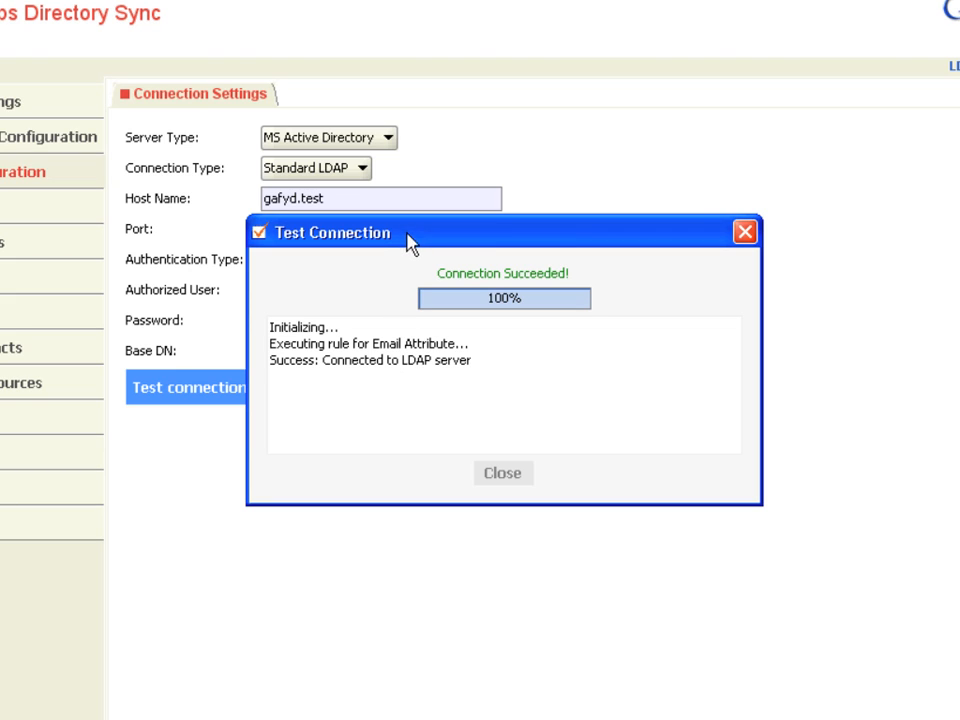
{"action": "left_click", "coordinate": [499, 475]}
Insert a stray 'x' into the Base DN and run the LDAP test to see the connection error
{"action": "left_click", "coordinate": [324, 350]}
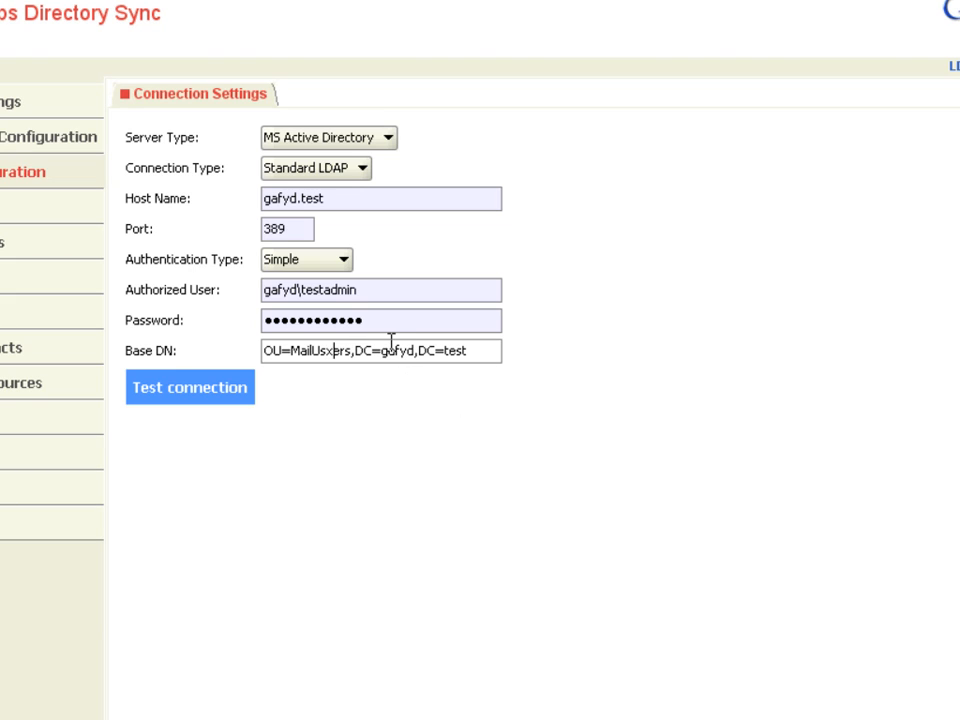
{"action": "left_click", "coordinate": [227, 389]}
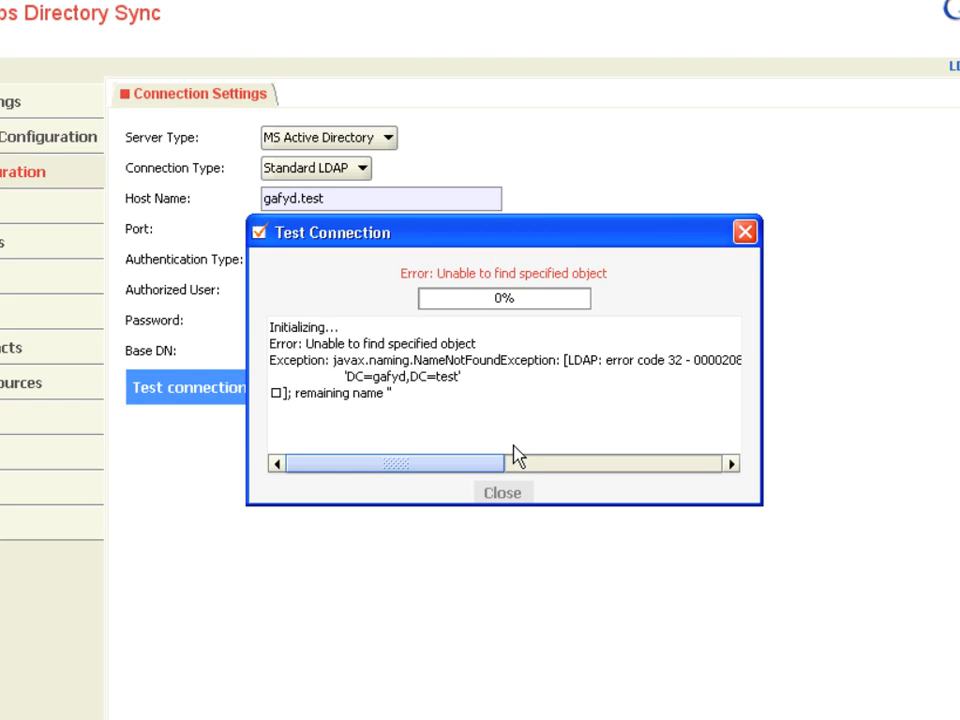
{"action": "left_click_drag", "start_coordinate": [507, 466], "coordinate": [671, 458]}
{"action": "left_click", "coordinate": [702, 467]}
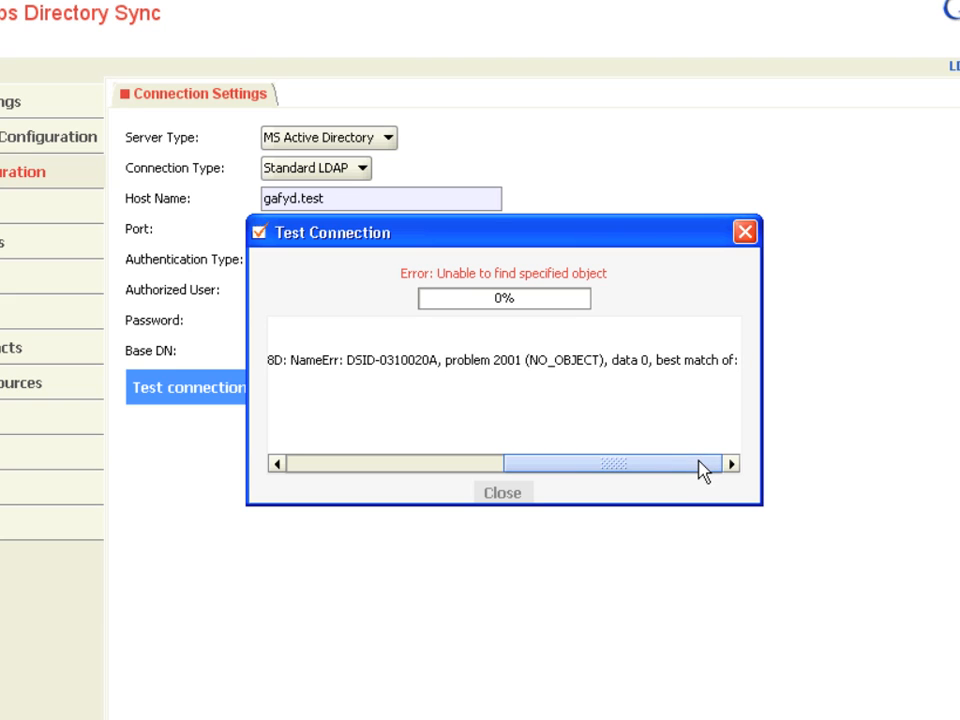
{"action": "left_click_drag", "start_coordinate": [579, 467], "coordinate": [426, 458]}
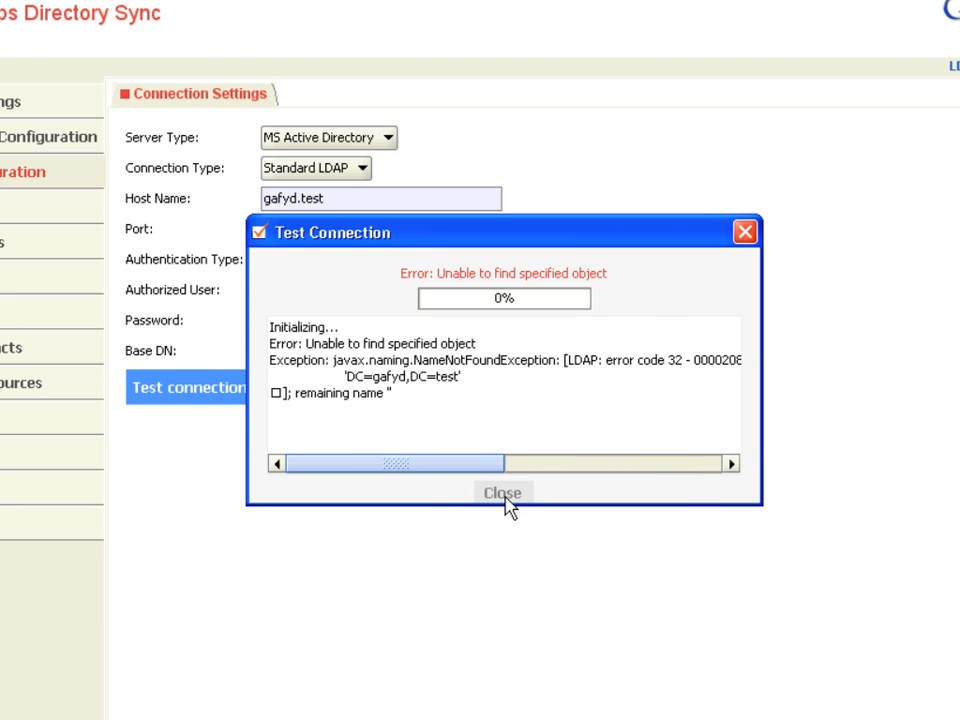
{"action": "left_click", "coordinate": [504, 494]}
Remove the stray 'x' from the Base DN and retest the LDAP connection successfully
{"action": "left_click", "coordinate": [331, 344]}
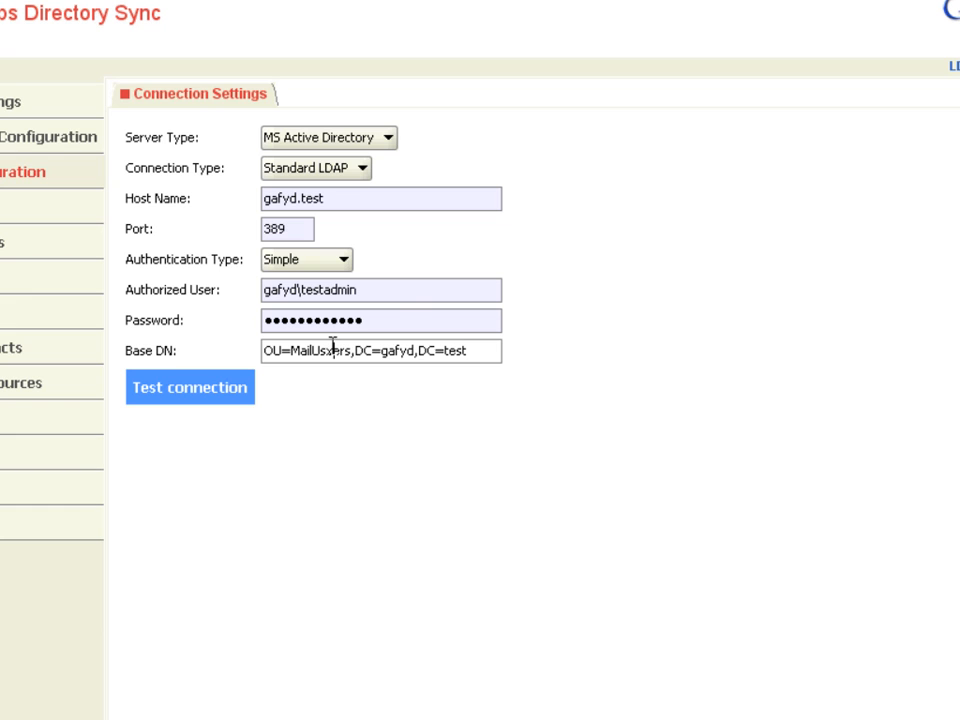
{"action": "key", "text": "BackSpace"}
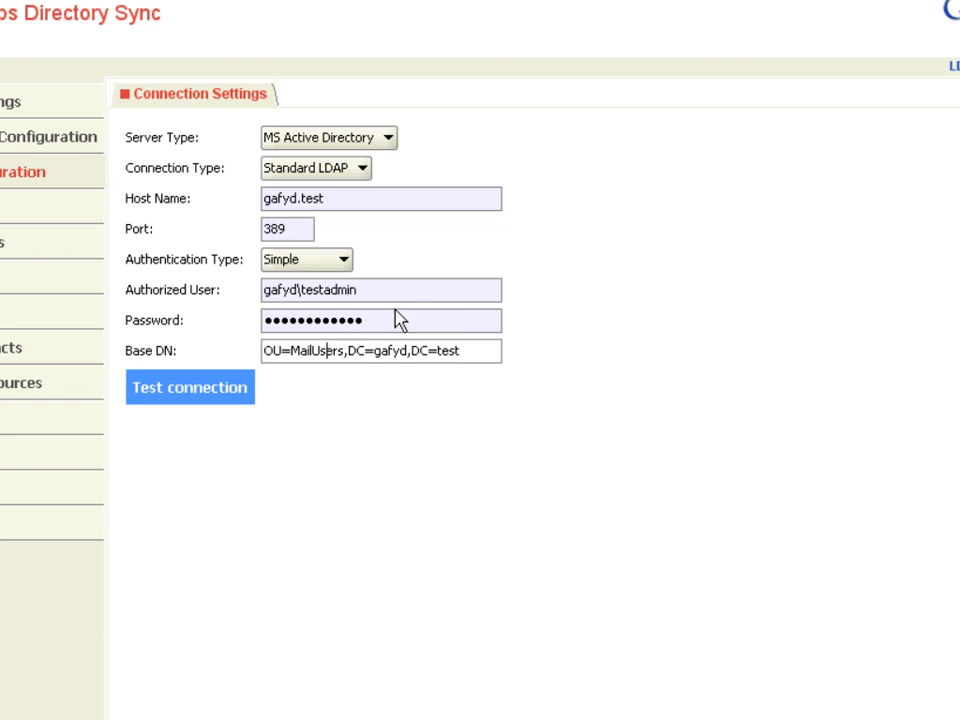
{"action": "left_click", "coordinate": [208, 384]}
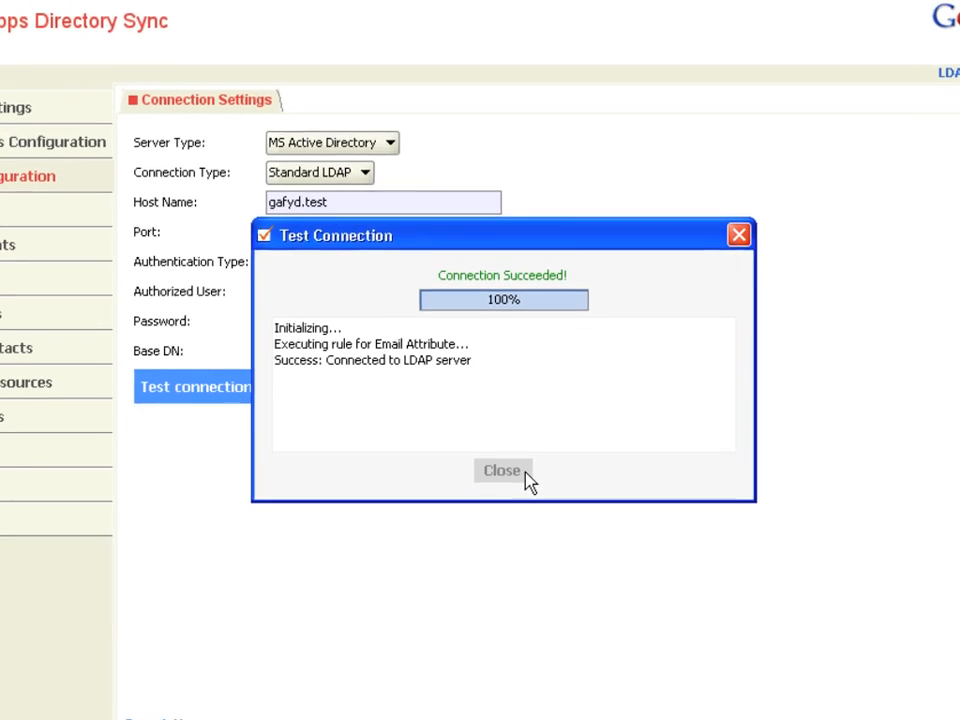
{"action": "left_click", "coordinate": [527, 473]}
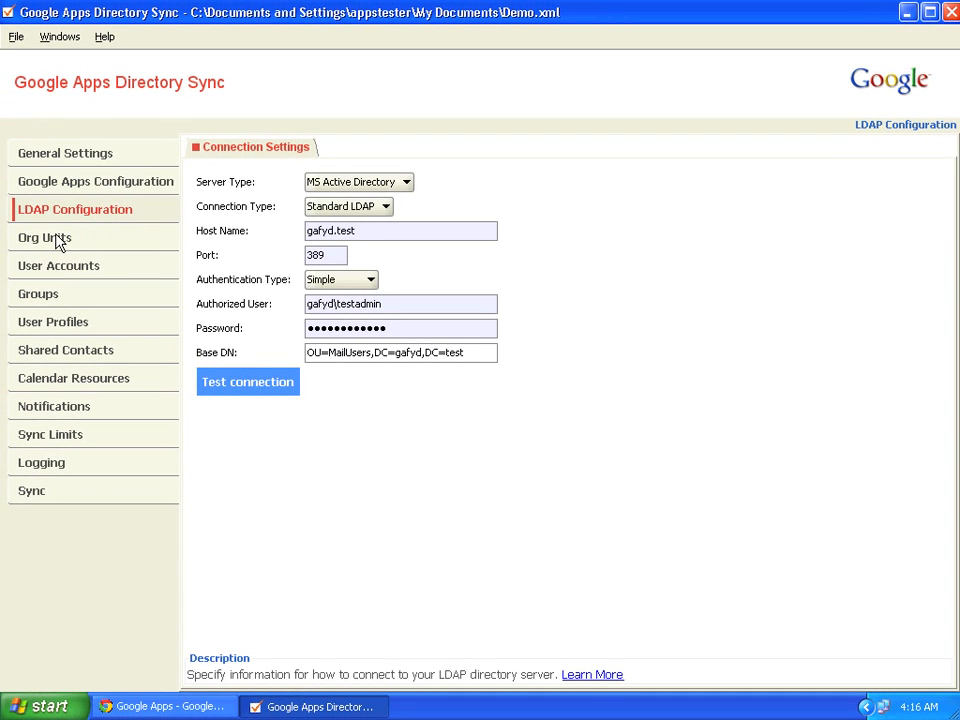
Review the Org Units mapping of OU=MailUsers,DC=gafyd,DC=test to / and its search rules
{"action": "left_click", "coordinate": [56, 241]}
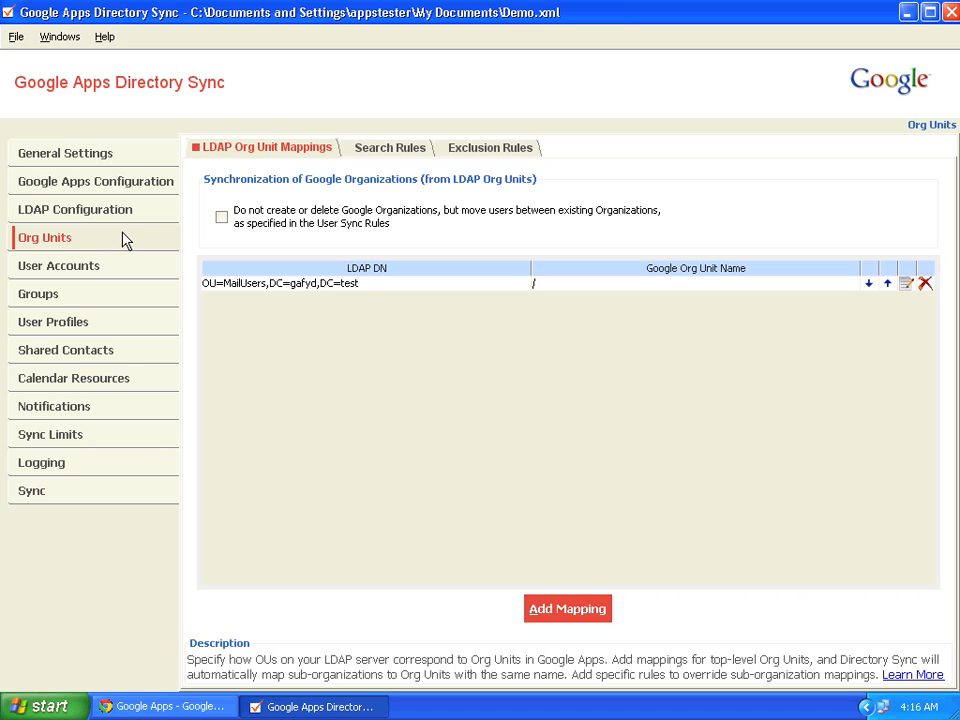
{"action": "left_click", "coordinate": [84, 162]}
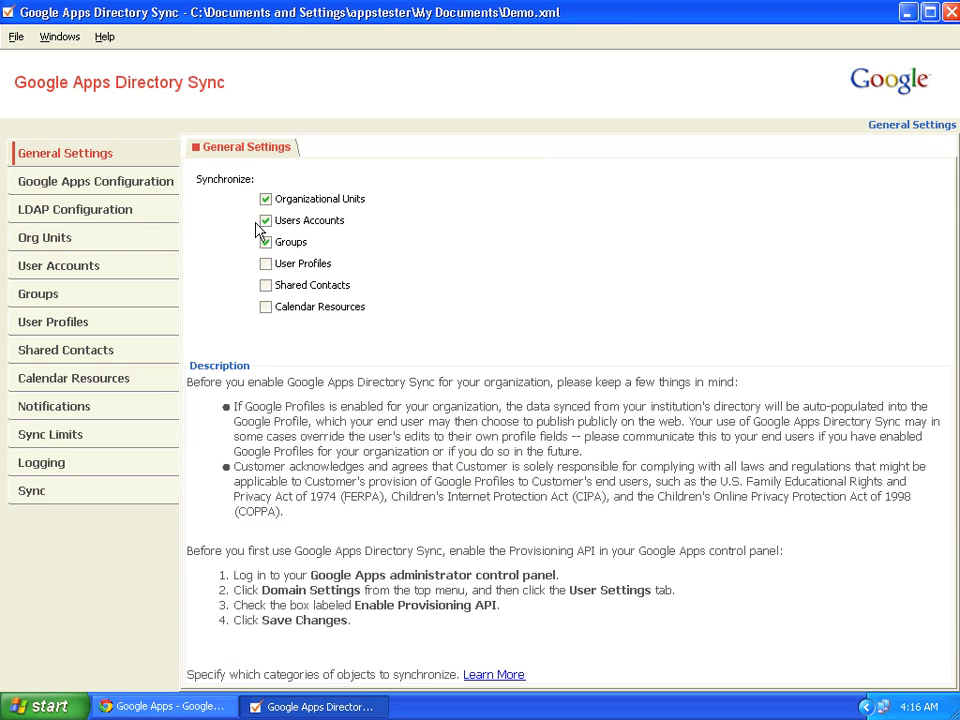
{"action": "left_click", "coordinate": [93, 238]}
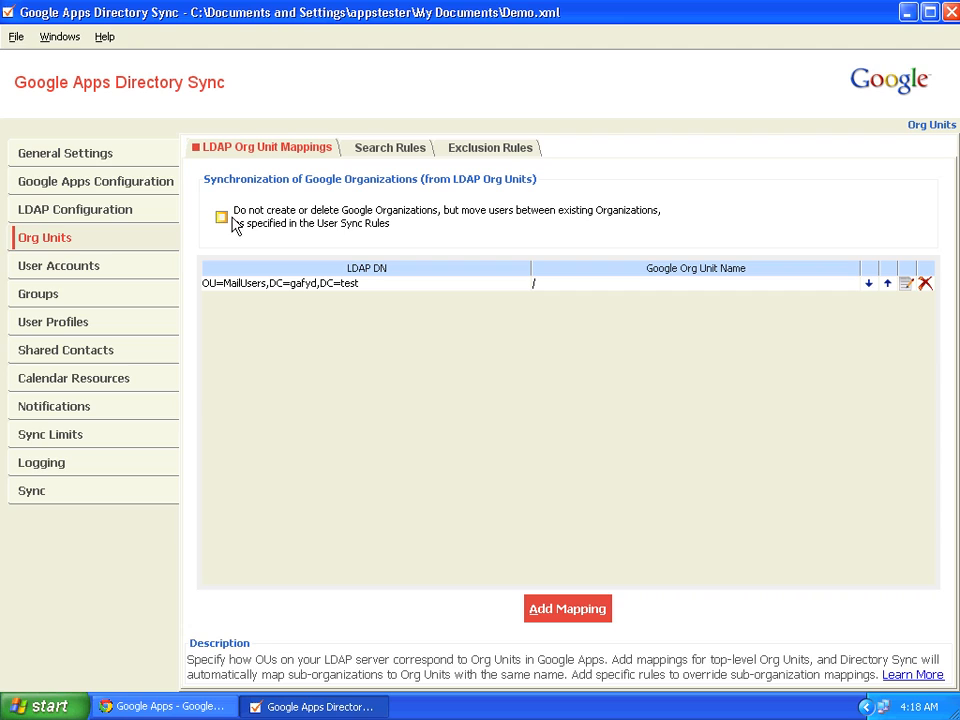
{"action": "left_click", "coordinate": [366, 157]}
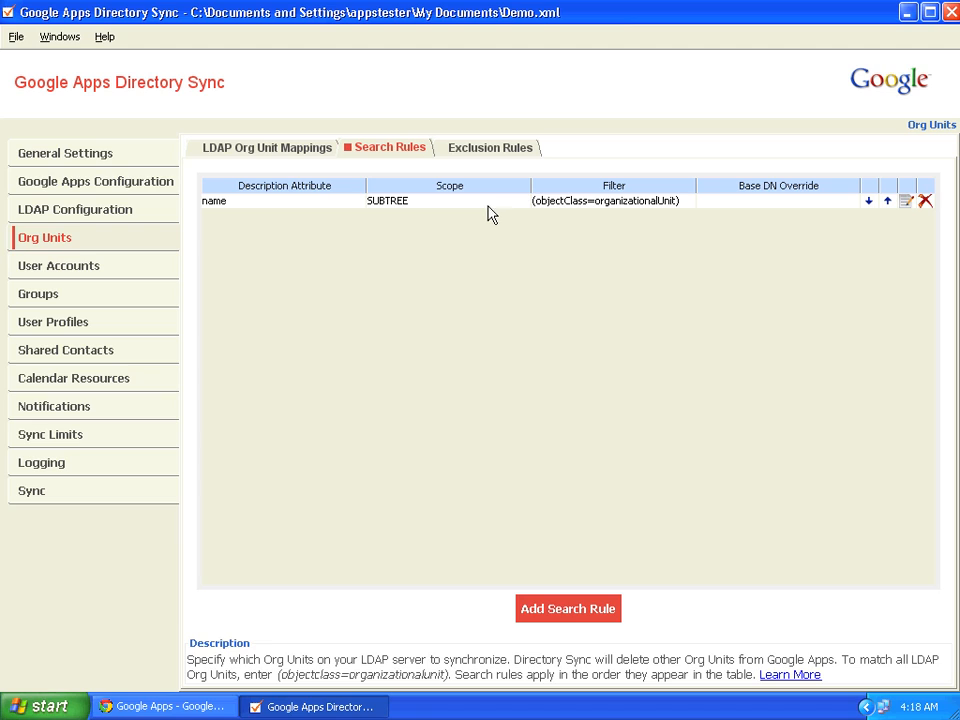
Inspect the (objectClass=organizationalUnit) search rule without changes, then view User Accounts settings
{"action": "left_click", "coordinate": [905, 201]}
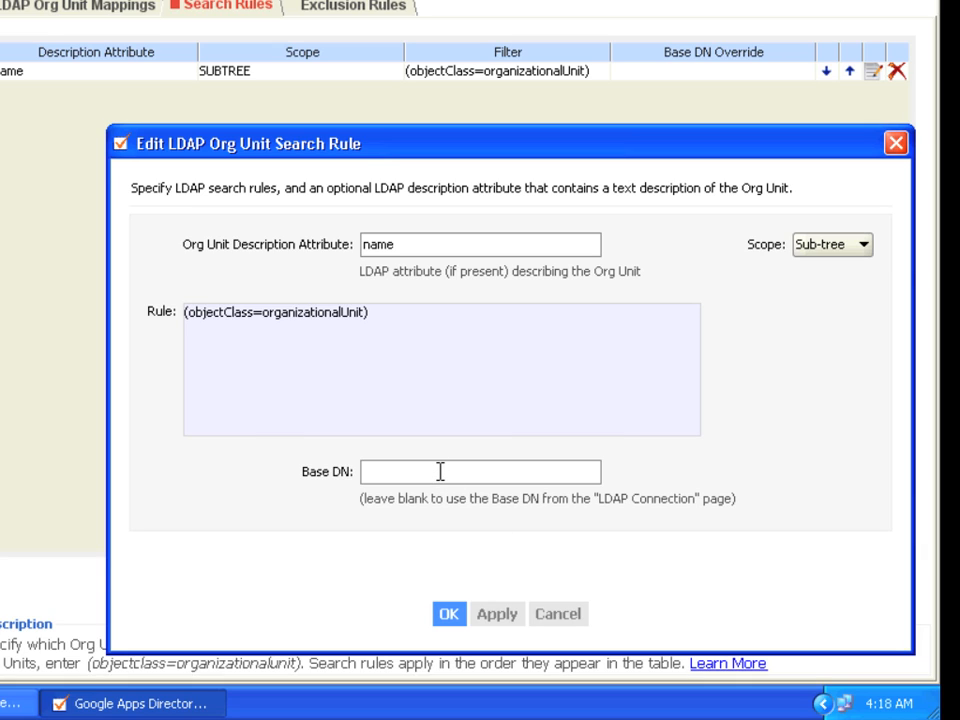
{"action": "left_click", "coordinate": [553, 614]}
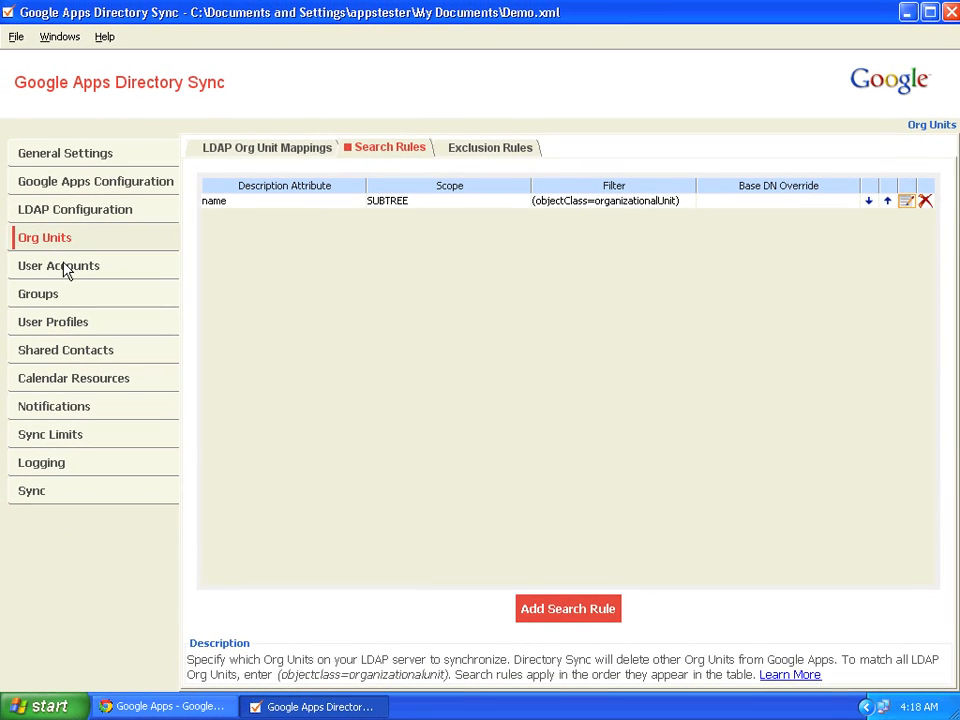
{"action": "left_click", "coordinate": [63, 268]}
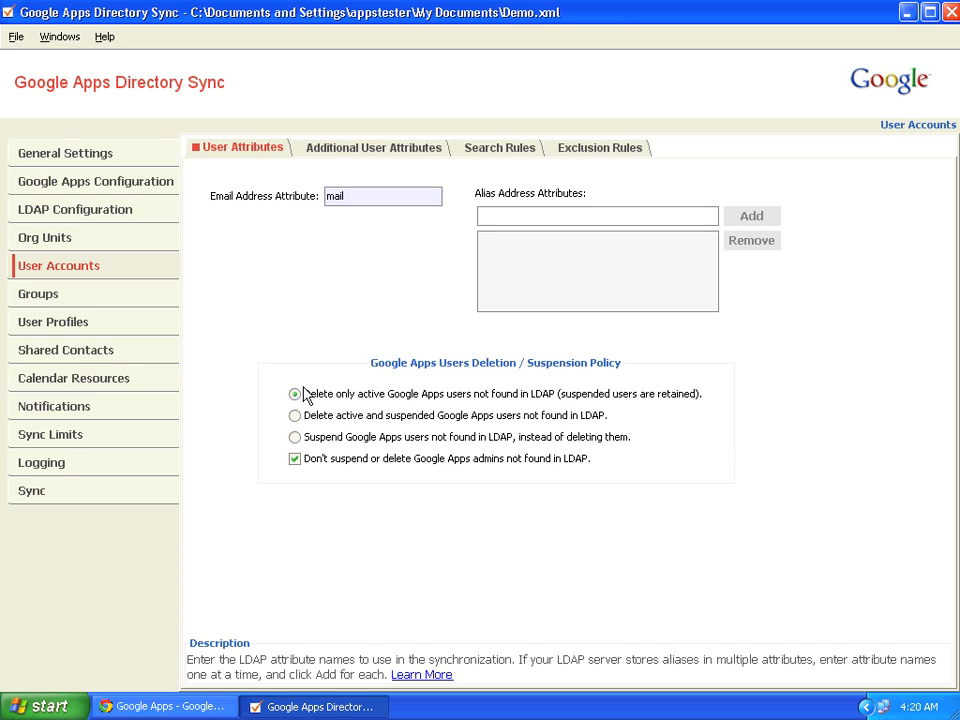
Suspend Google Apps users not found in LDAP, then view the Additional User Attributes
{"action": "left_click", "coordinate": [295, 438]}
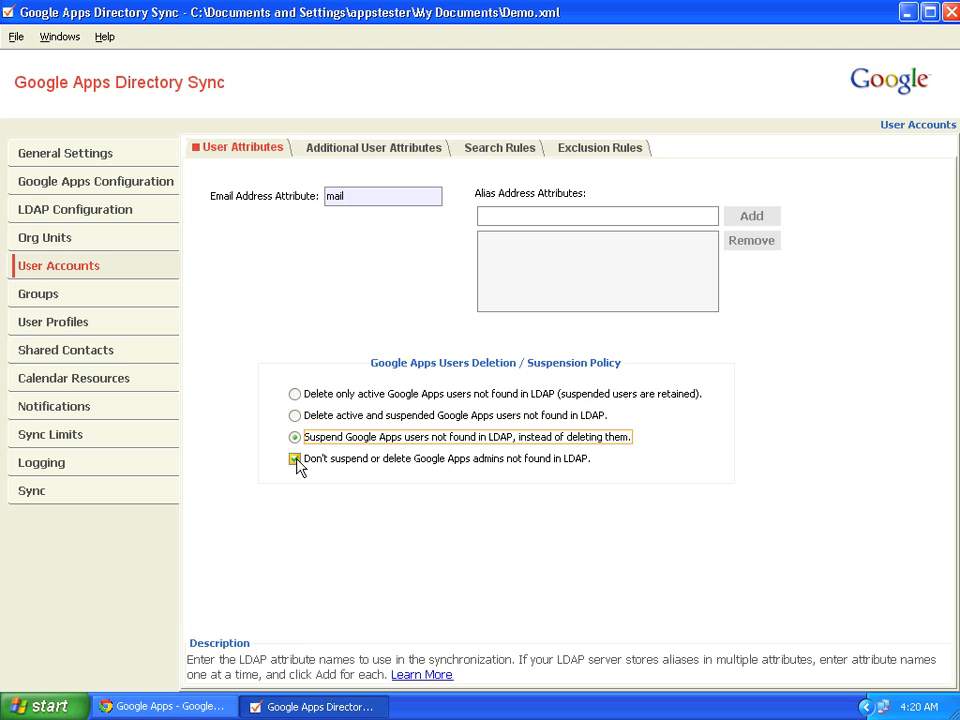
{"action": "left_click", "coordinate": [350, 148]}
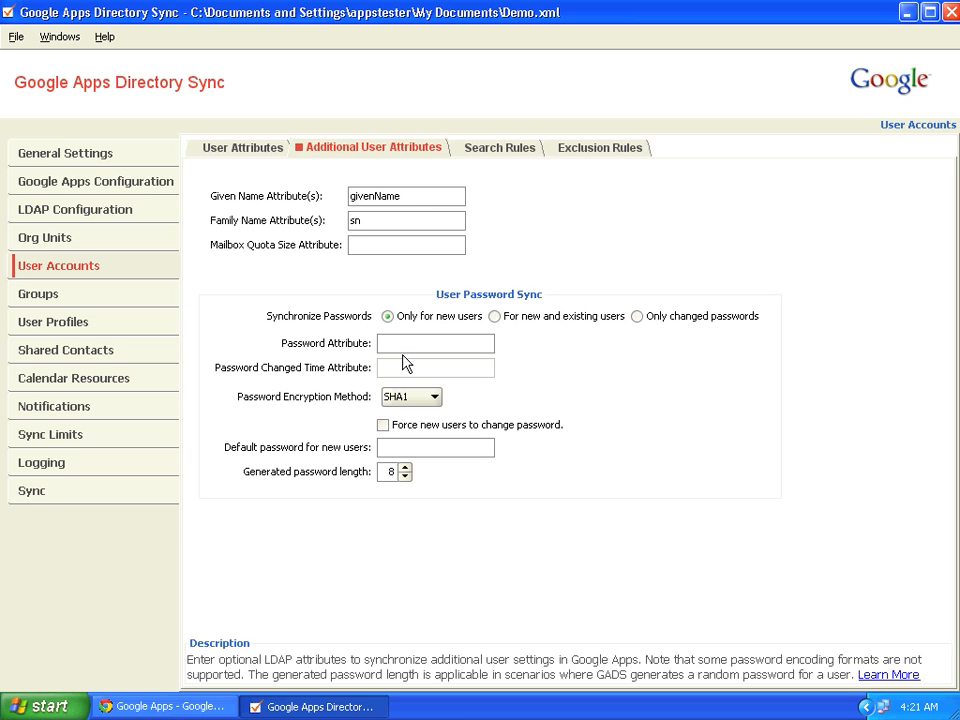
Keep SHA1 encryption and new-users-only password sync after trying 'Only changed passwords', then view search rules
{"action": "left_click", "coordinate": [436, 397]}
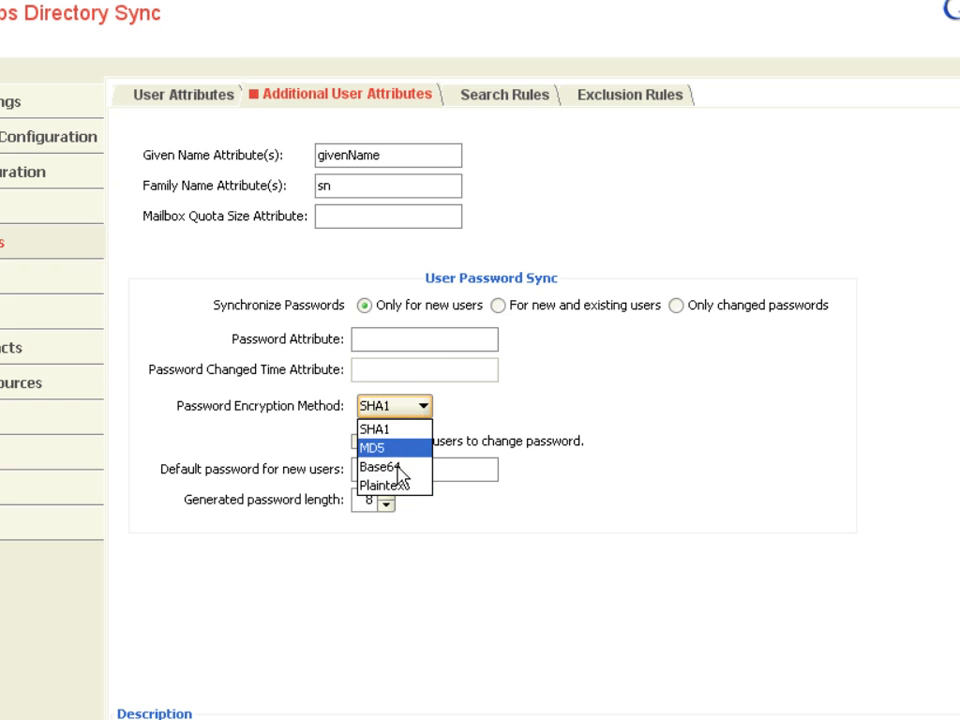
{"action": "left_click", "coordinate": [439, 337]}
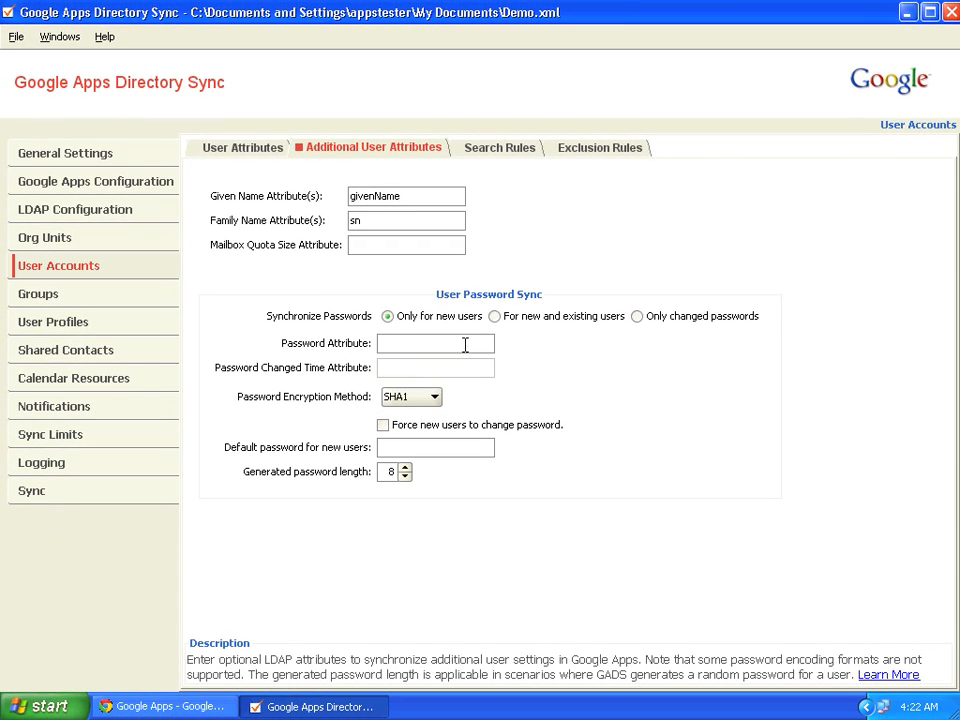
{"action": "left_click", "coordinate": [640, 320]}
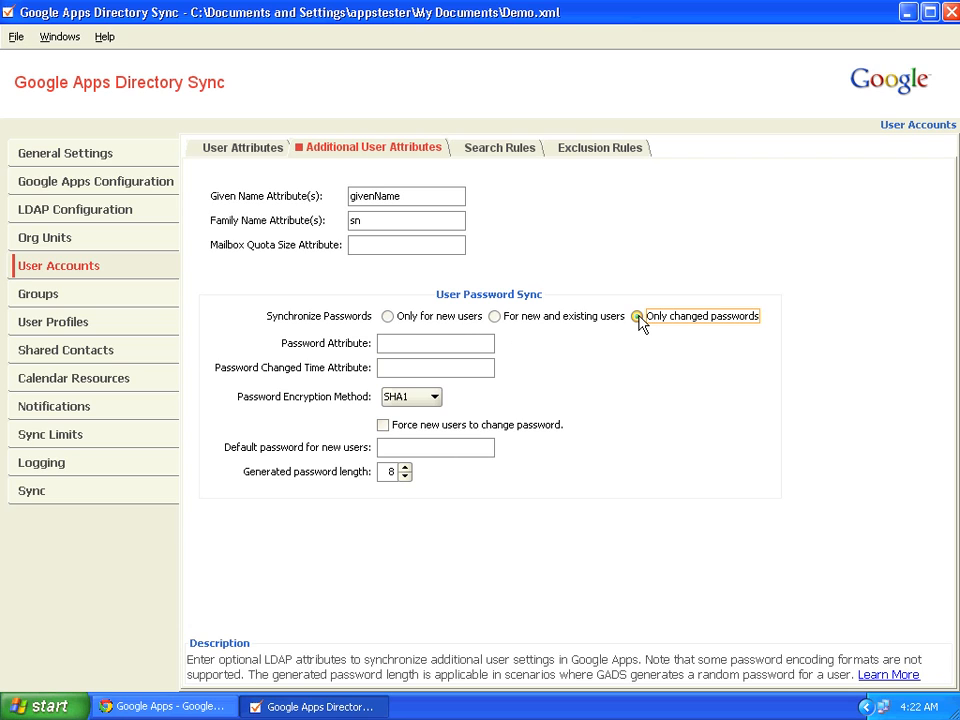
{"action": "left_click", "coordinate": [392, 368]}
{"action": "left_click", "coordinate": [388, 318]}
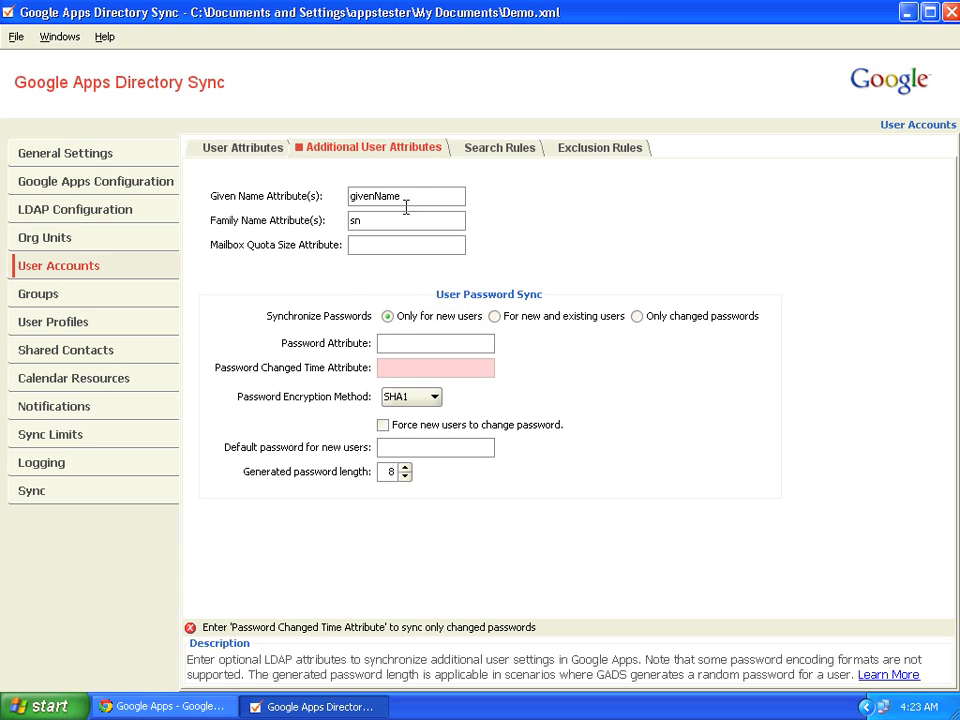
{"action": "left_click", "coordinate": [496, 150]}
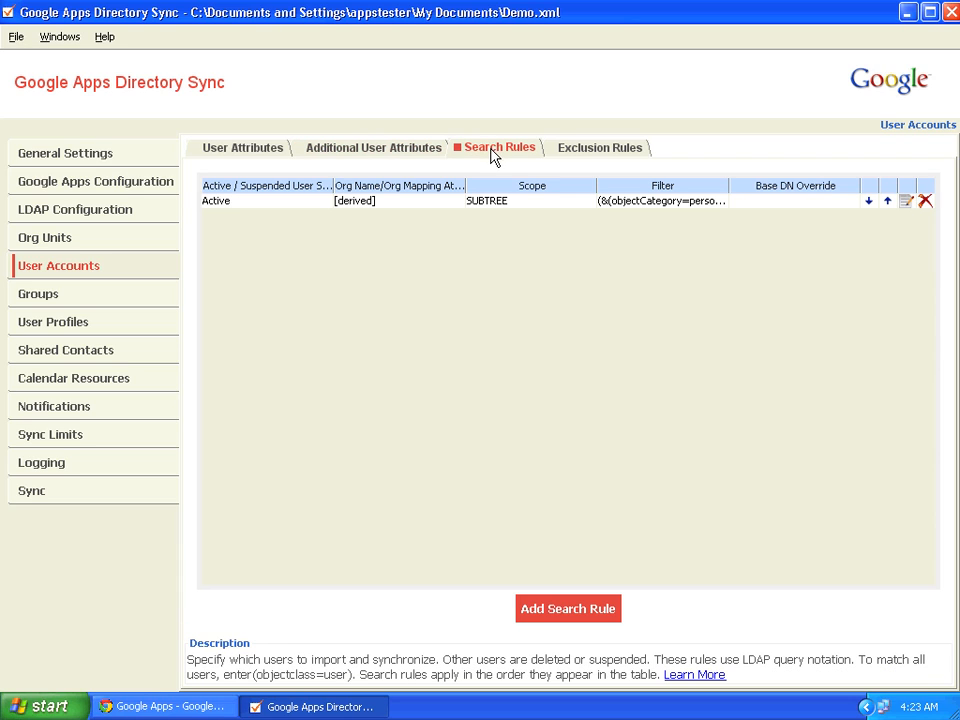
Review the user search rule without changes, then move to the Groups settings
{"action": "left_click", "coordinate": [906, 202]}
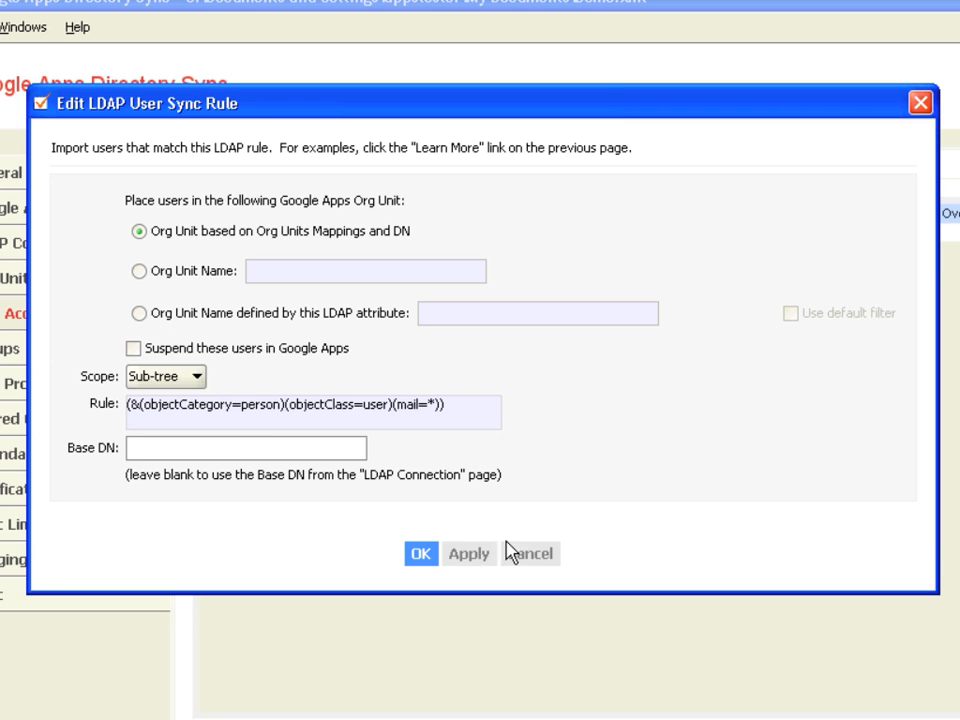
{"action": "left_click", "coordinate": [530, 556]}
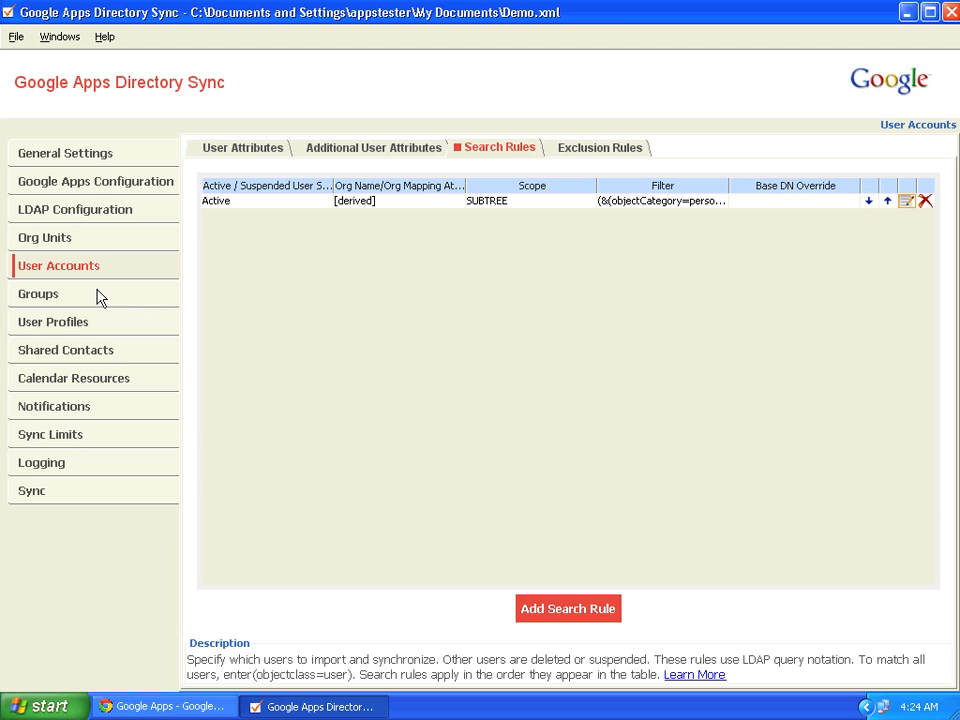
{"action": "left_click", "coordinate": [40, 294]}
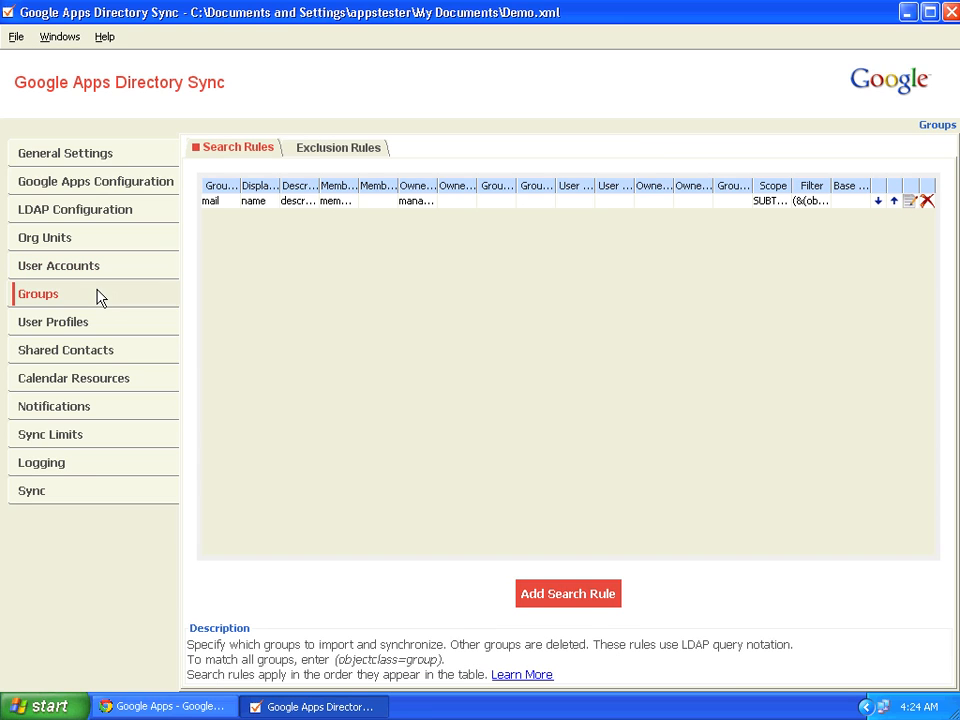
Fix the group search rule's Member Reference Attribute so 'memeber' reads 'member'
{"action": "left_click", "coordinate": [910, 202]}
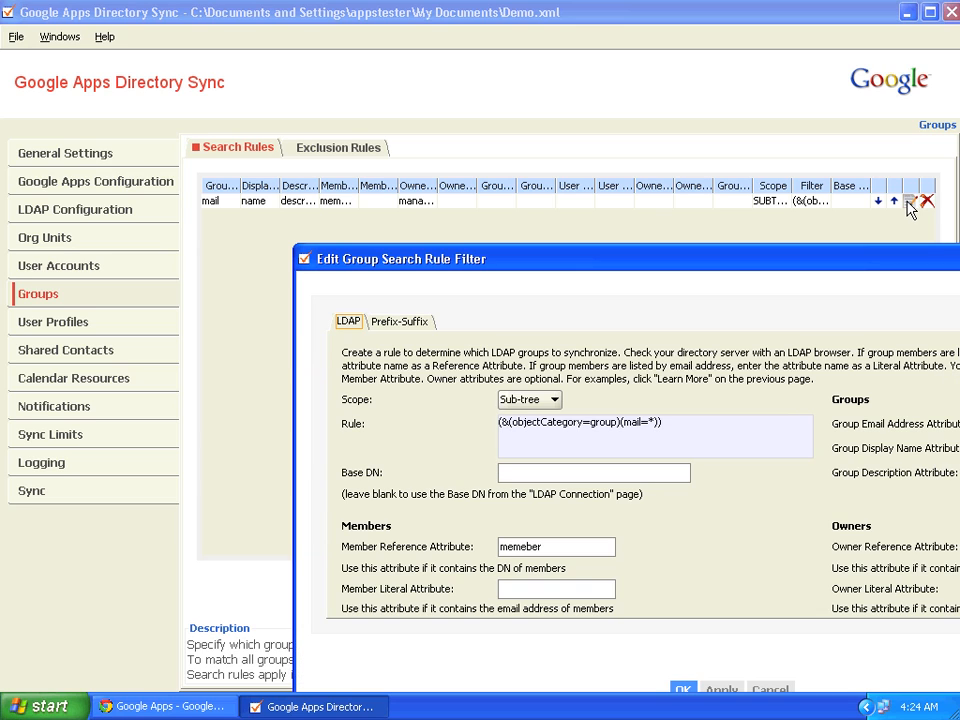
{"action": "left_click_drag", "start_coordinate": [860, 262], "coordinate": [675, 71]}
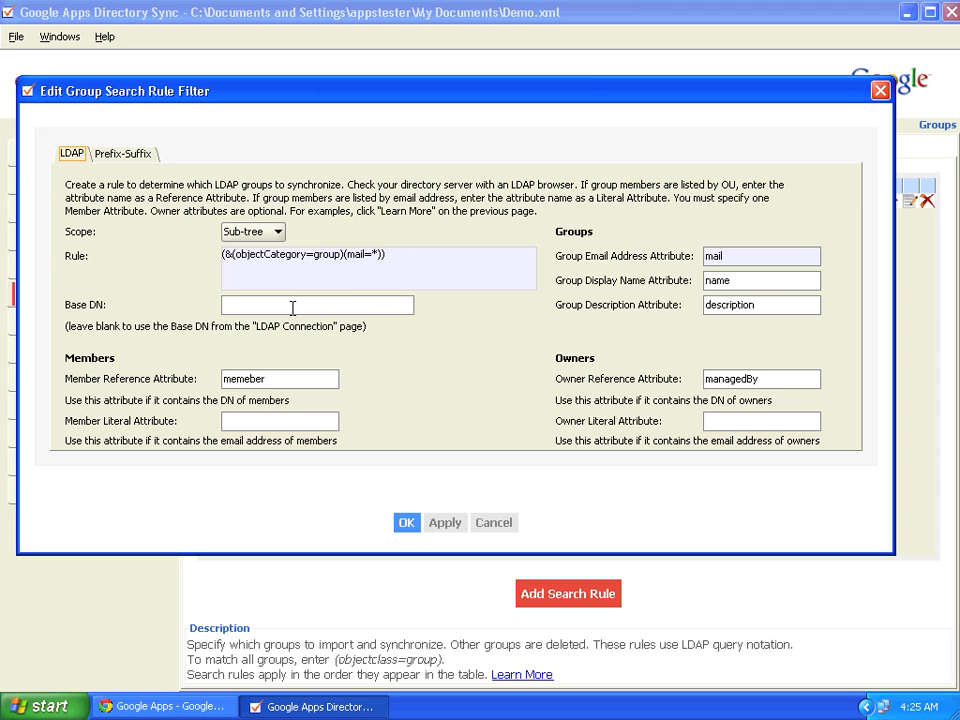
{"action": "left_click", "coordinate": [253, 381]}
{"action": "key", "text": "BackSpace"}
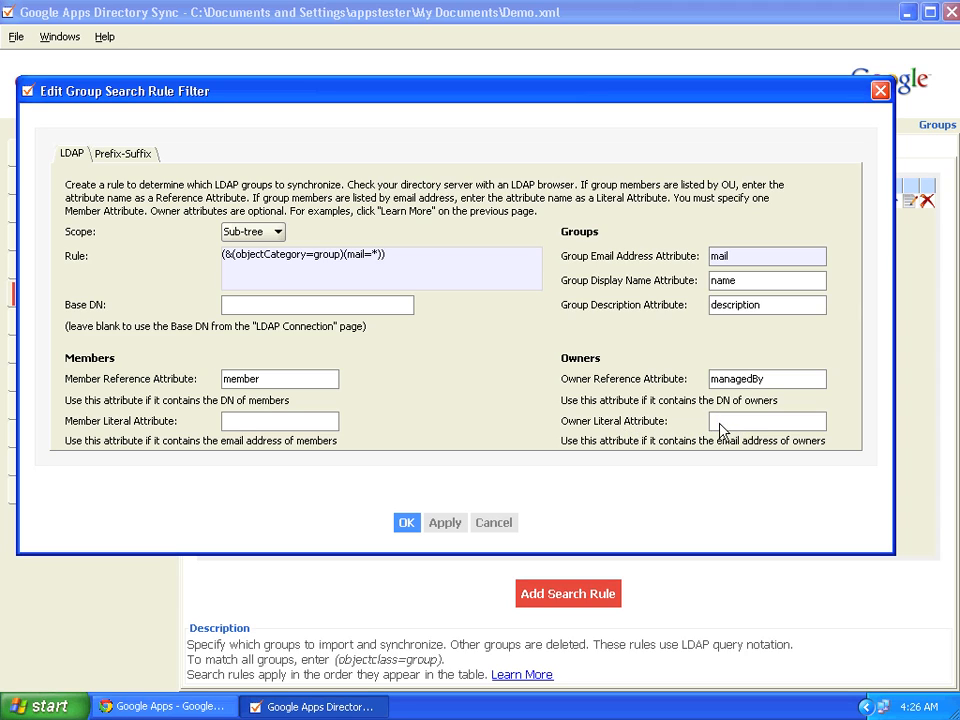
Save the corrected group rule and run a successful test notification through relay aspmx.l.google.com
{"action": "left_click", "coordinate": [403, 522]}
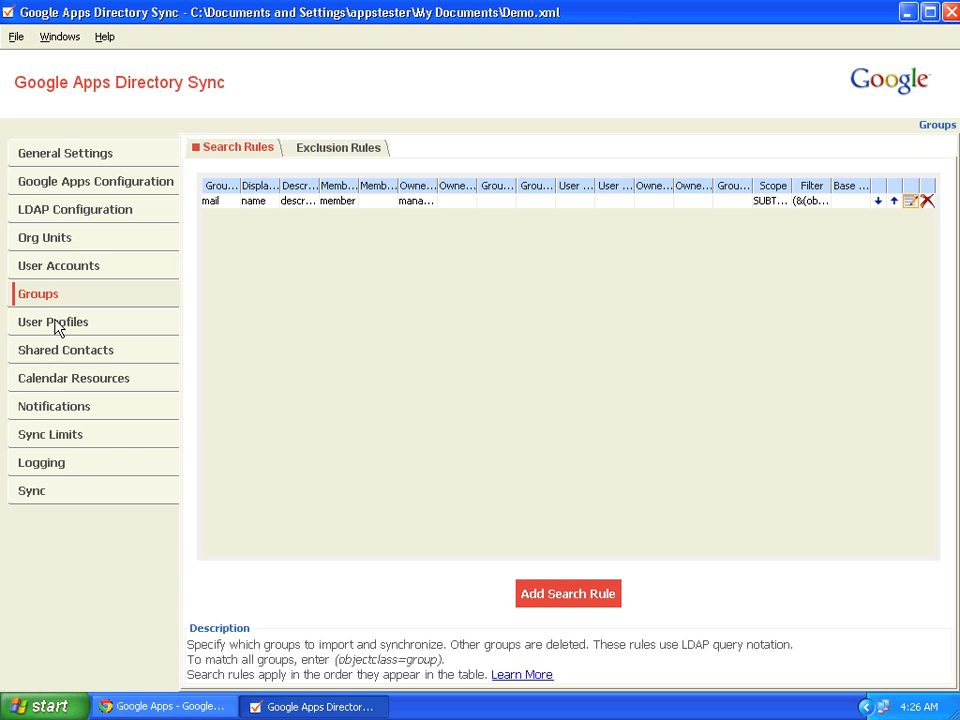
{"action": "left_click", "coordinate": [54, 410]}
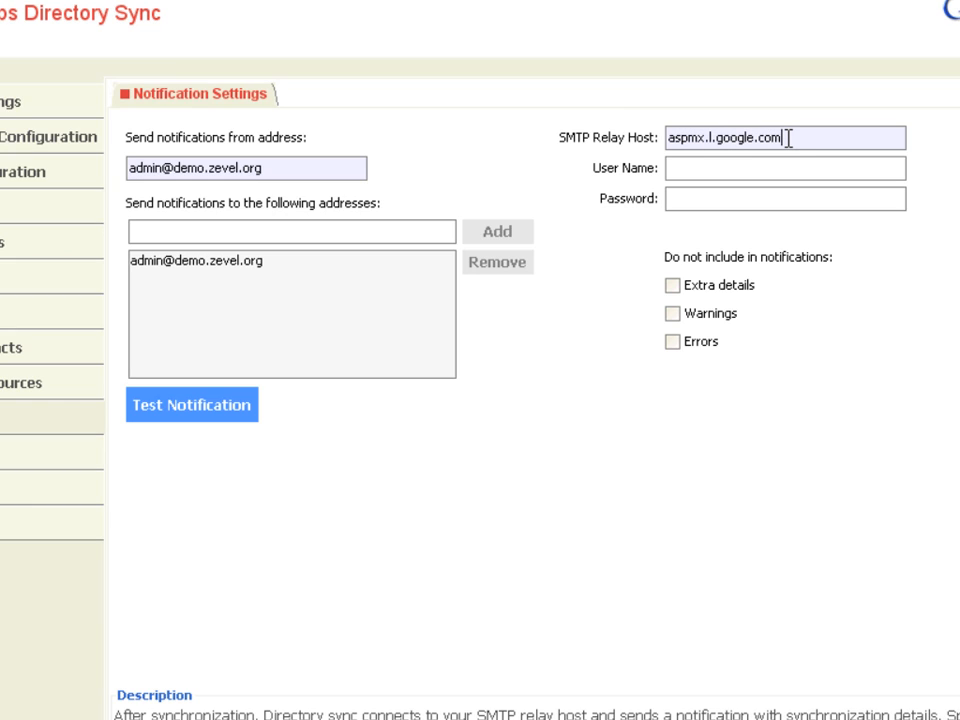
{"action": "left_click", "coordinate": [194, 411]}
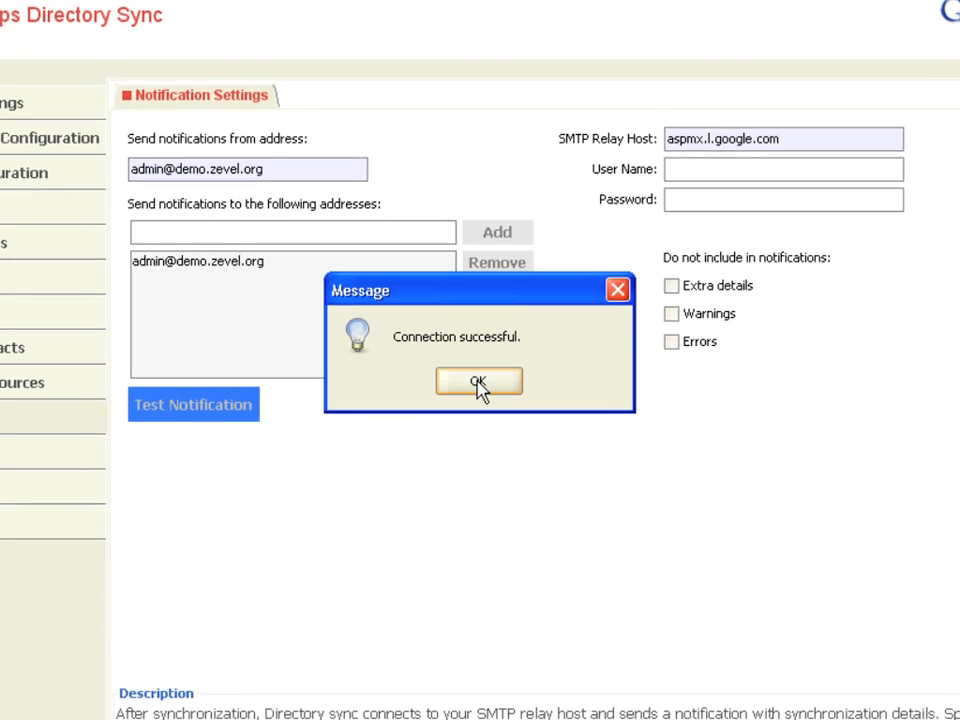
{"action": "left_click", "coordinate": [477, 382]}
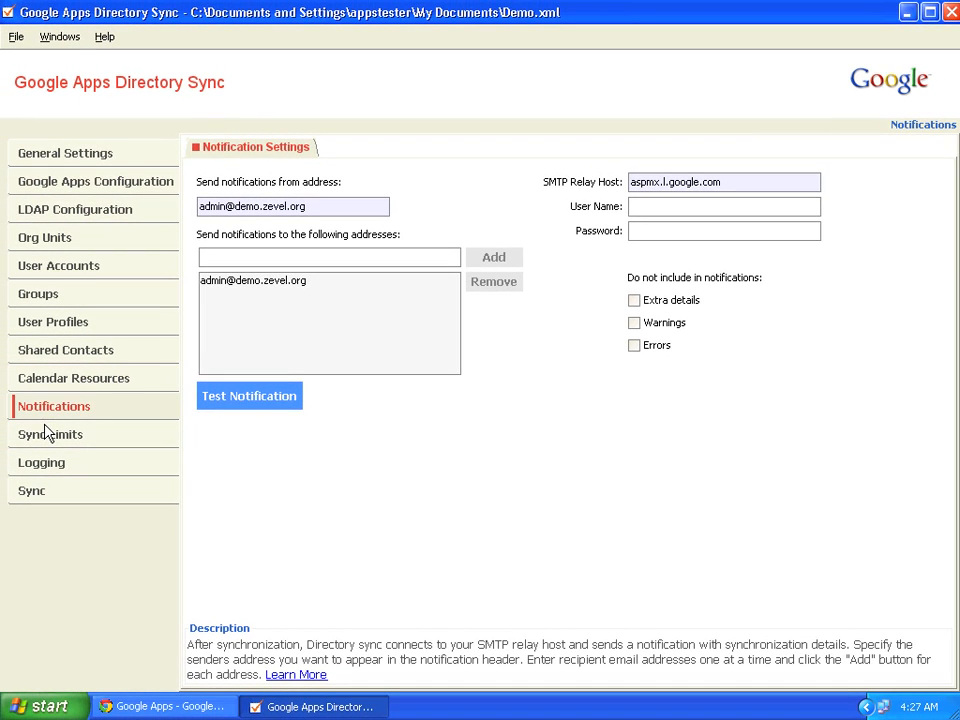
Review the Sync Limits page, which caps deletions and suspensions at 5 percent
{"action": "left_click", "coordinate": [52, 438]}
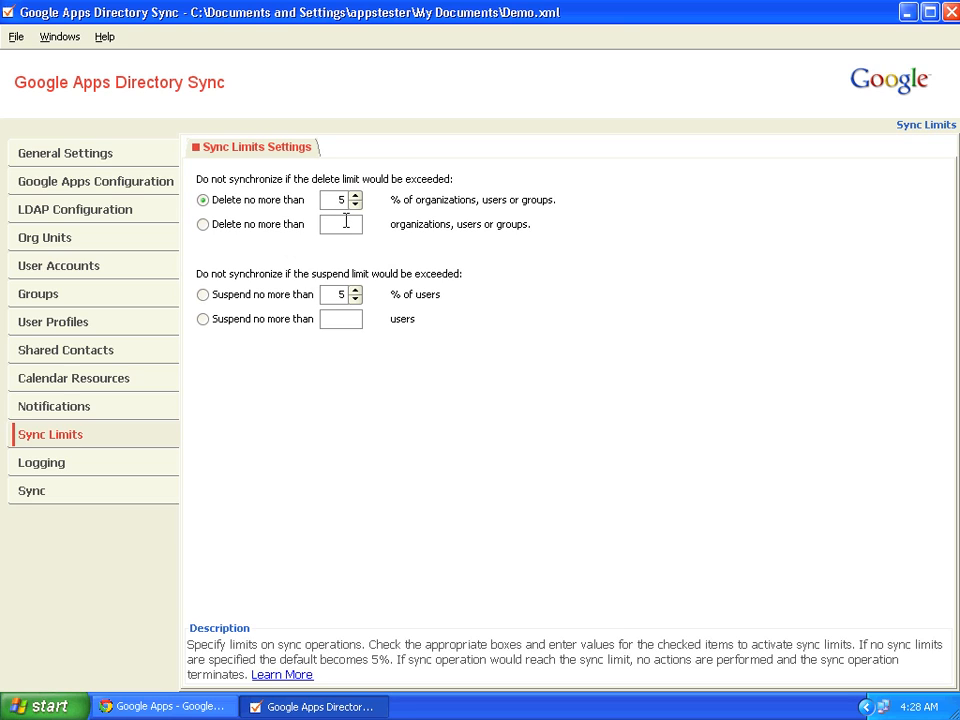
Leave the log level at INFO, then check that every section passes on the Validation Results page
{"action": "left_click", "coordinate": [44, 462]}
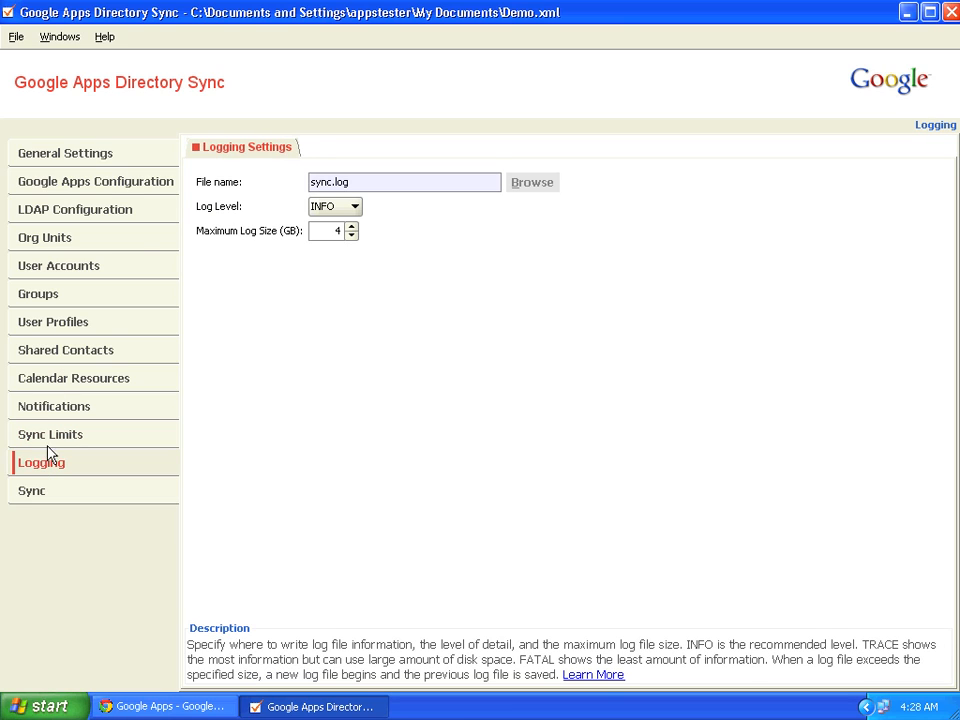
{"action": "left_click", "coordinate": [354, 210]}
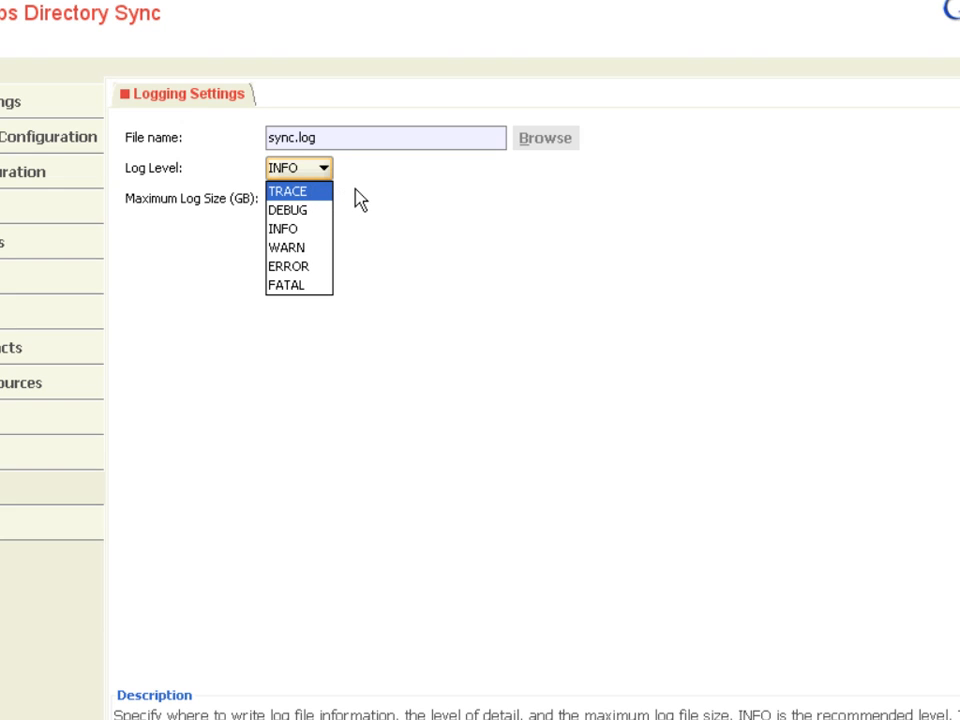
{"action": "left_click", "coordinate": [349, 196]}
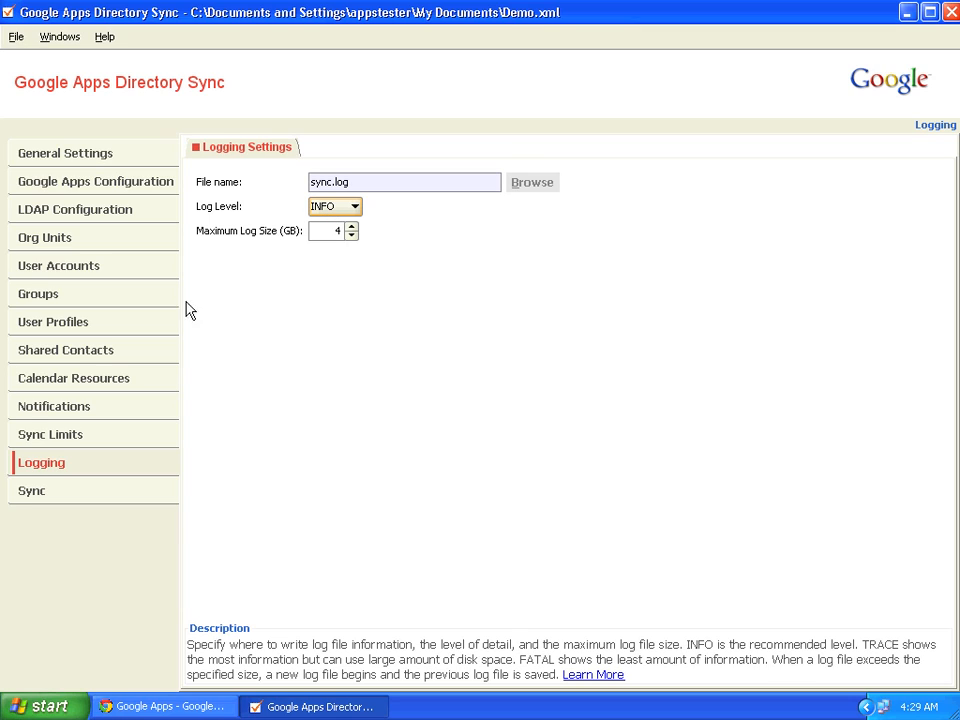
{"action": "left_click", "coordinate": [42, 500]}
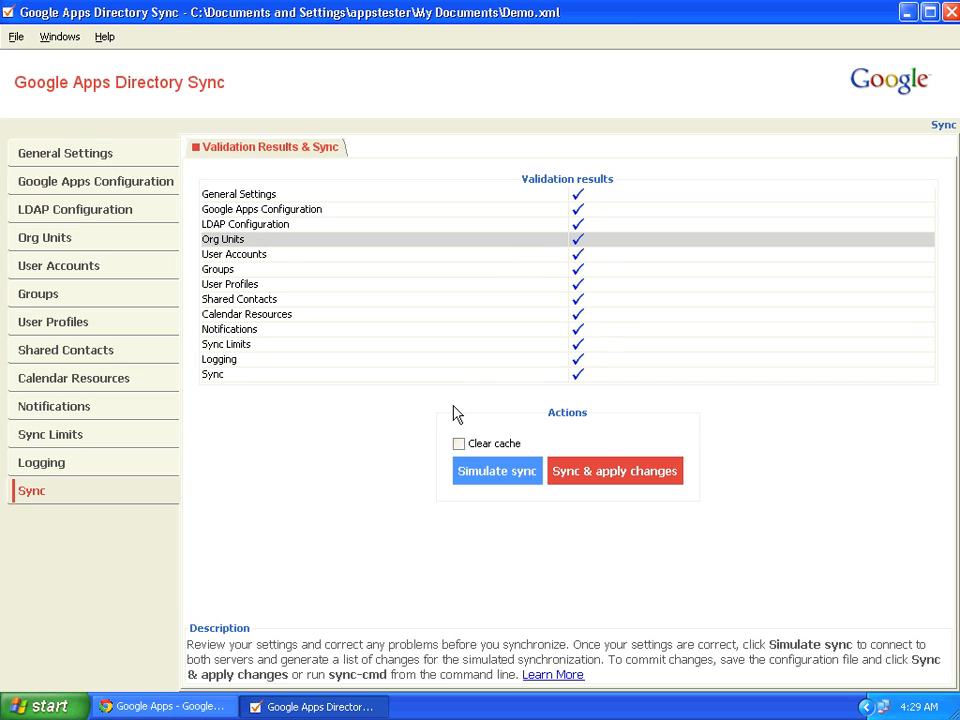
Enable Clear cache on the Sync page and choose Simulate sync
{"action": "left_click", "coordinate": [459, 444]}
{"action": "left_click", "coordinate": [474, 473]}
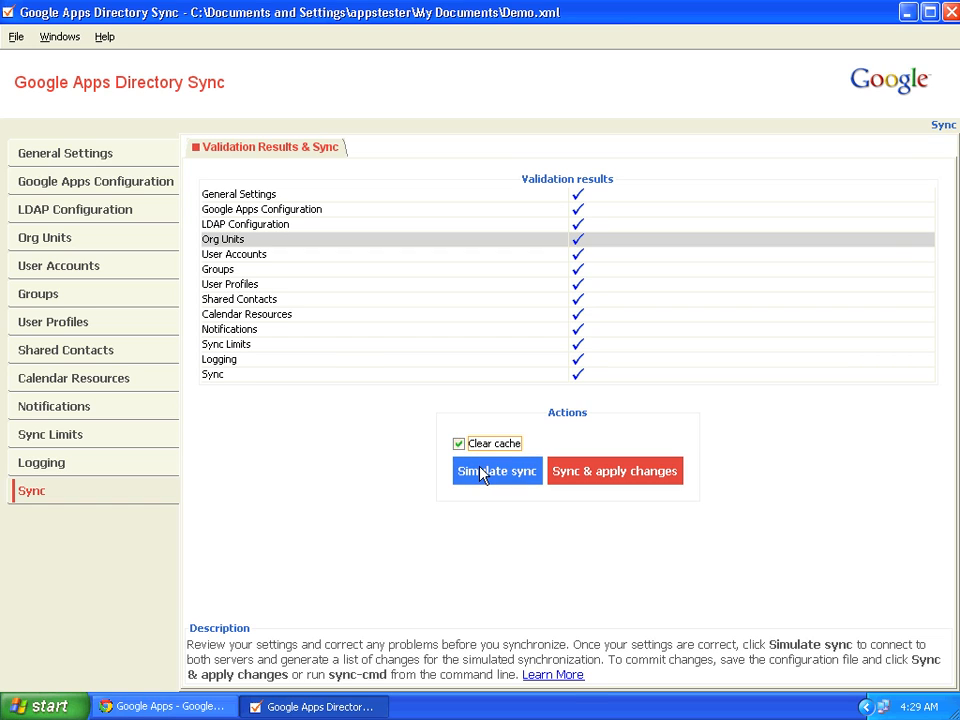
Run the simulated sync and review its report proposing Managers and Users orgs plus two new users
{"action": "left_click", "coordinate": [480, 472]}
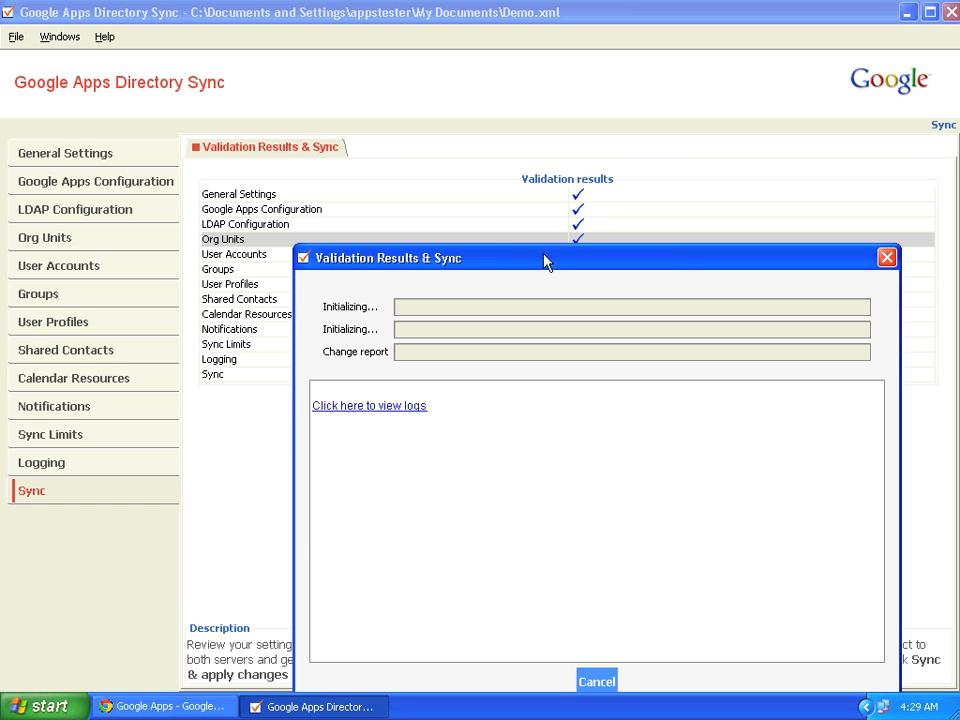
{"action": "left_click_drag", "start_coordinate": [546, 261], "coordinate": [443, 129]}
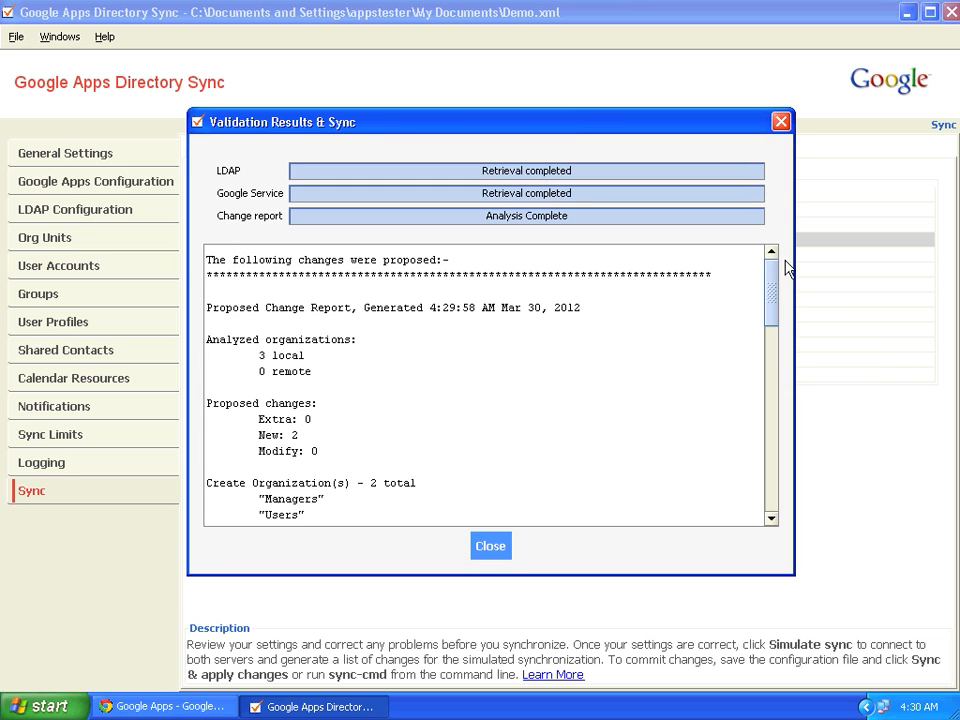
{"action": "left_click_drag", "start_coordinate": [775, 292], "coordinate": [772, 322]}
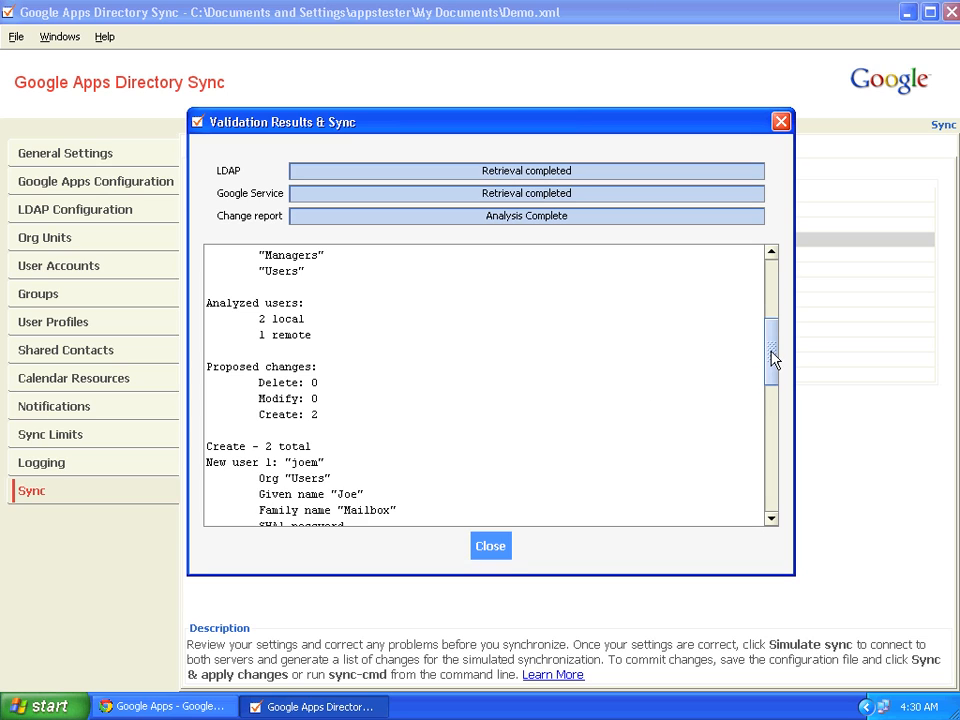
{"action": "left_click_drag", "start_coordinate": [772, 358], "coordinate": [778, 392]}
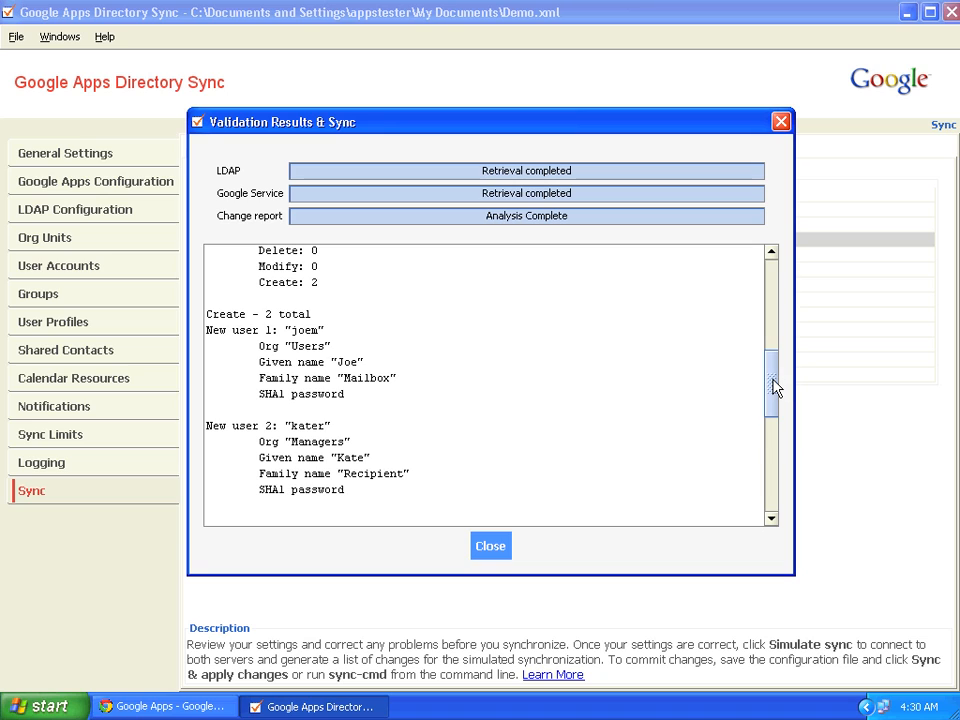
{"action": "left_click_drag", "start_coordinate": [774, 387], "coordinate": [410, 408]}
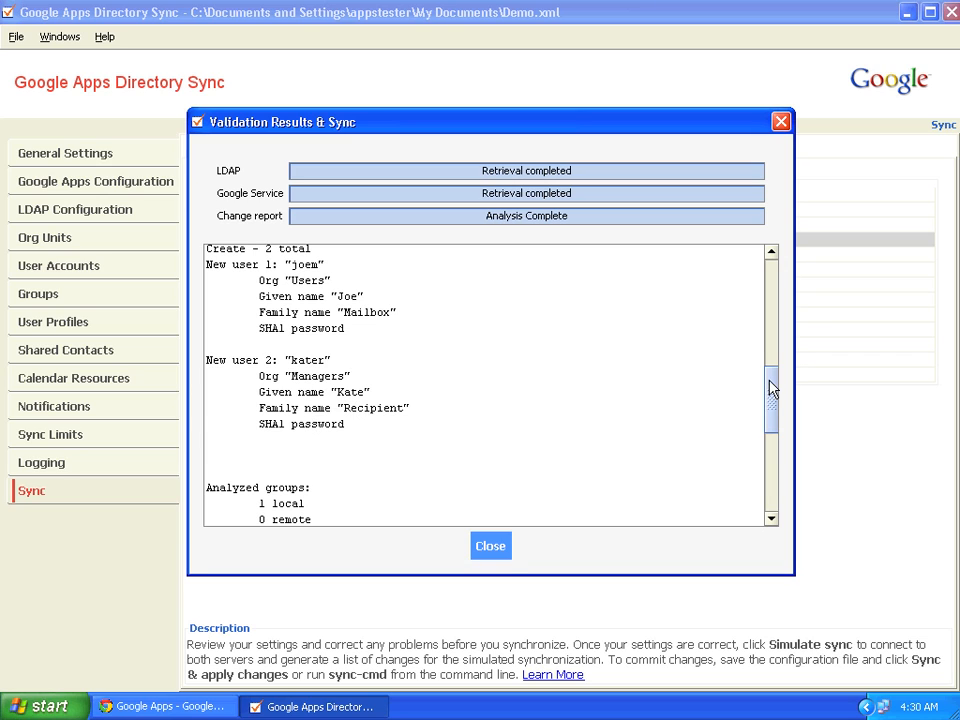
{"action": "left_click_drag", "start_coordinate": [770, 384], "coordinate": [774, 471]}
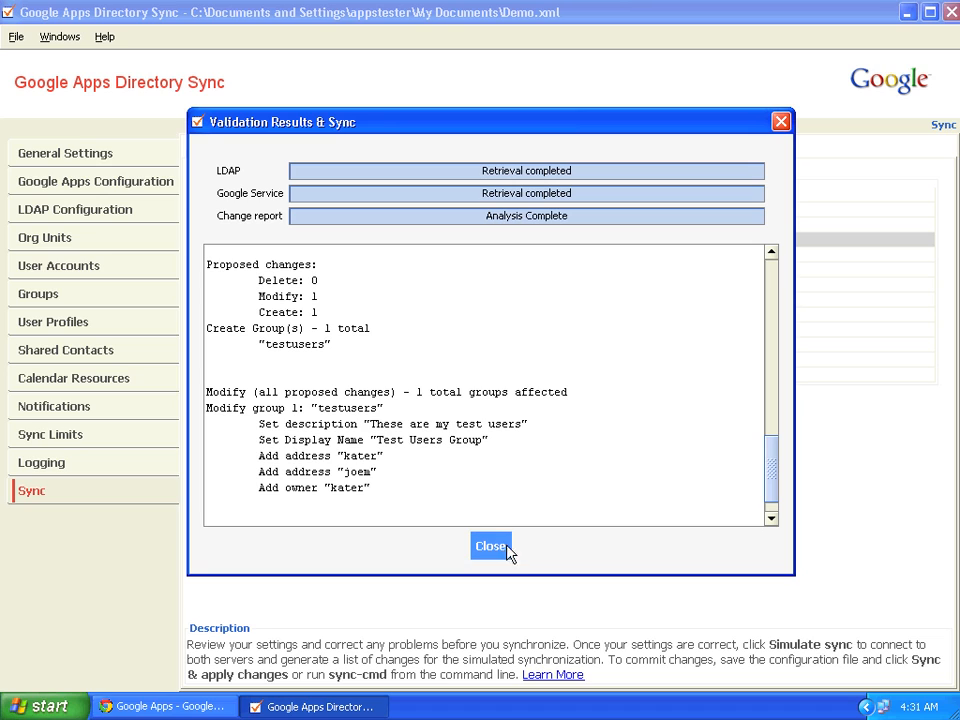
{"action": "left_click_drag", "start_coordinate": [771, 487], "coordinate": [771, 506]}
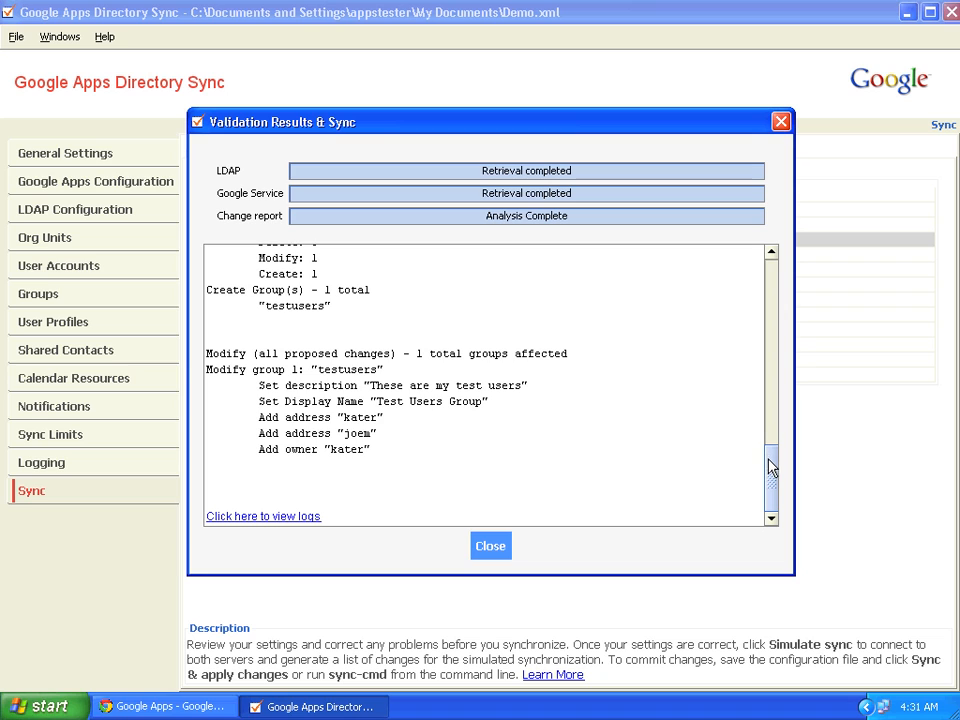
{"action": "left_click_drag", "start_coordinate": [771, 463], "coordinate": [776, 278]}
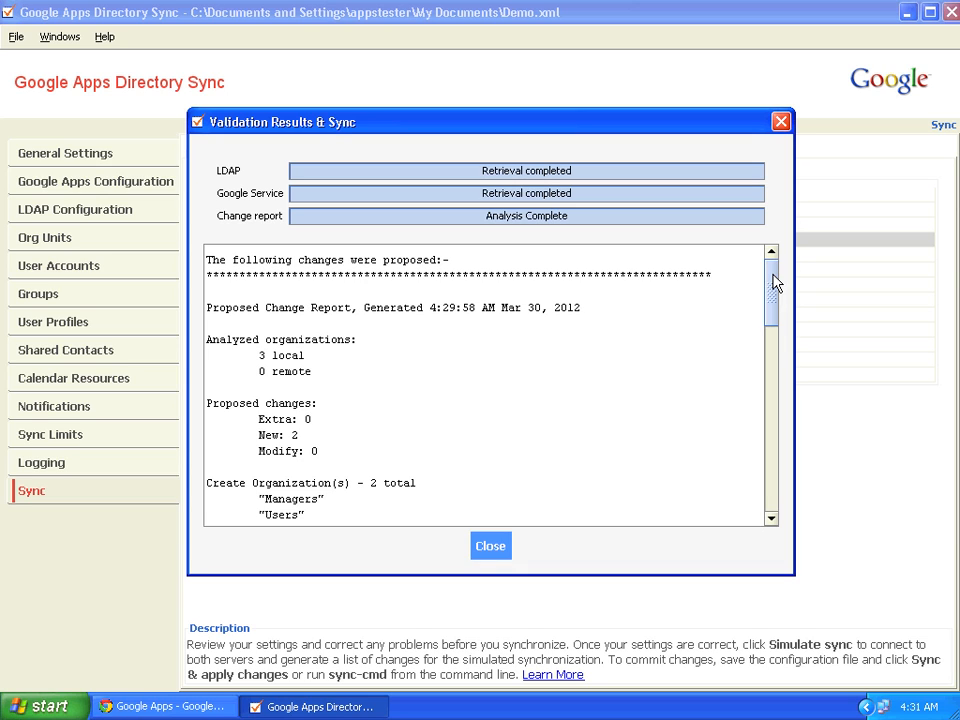
{"action": "mouse_move", "coordinate": [775, 283]}
{"action": "left_mouse_down"}
{"action": "mouse_move", "coordinate": [784, 447]}
{"action": "mouse_move", "coordinate": [776, 501]}
{"action": "mouse_move", "coordinate": [776, 272]}
{"action": "left_mouse_up"}
Close the simulated report and start a real Sync & apply changes, confirming the warning
{"action": "left_click", "coordinate": [500, 548]}
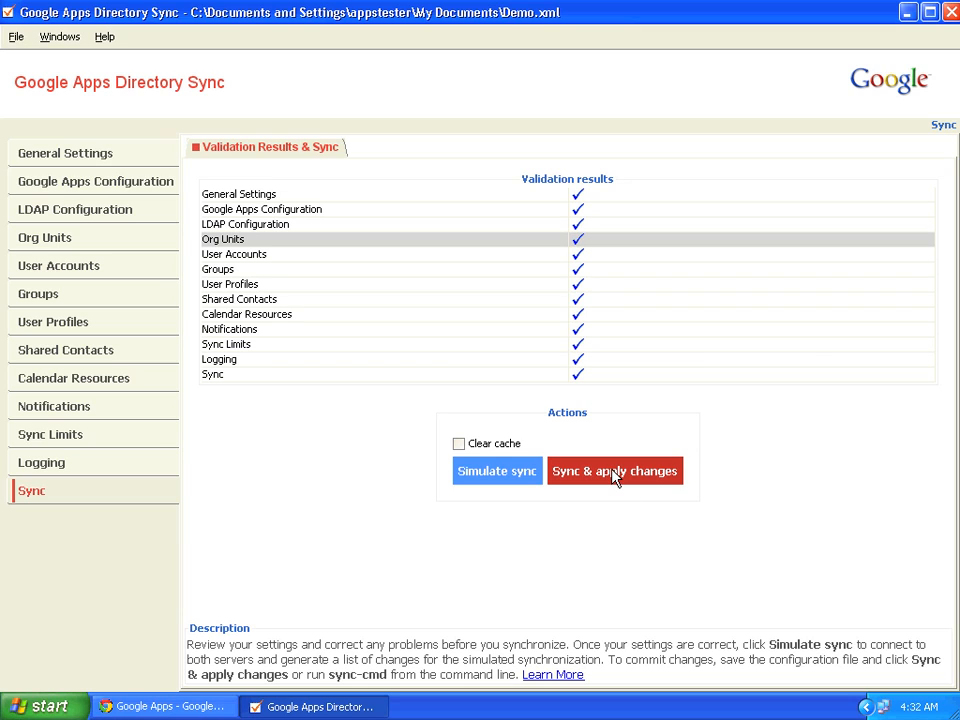
{"action": "left_click", "coordinate": [605, 359]}
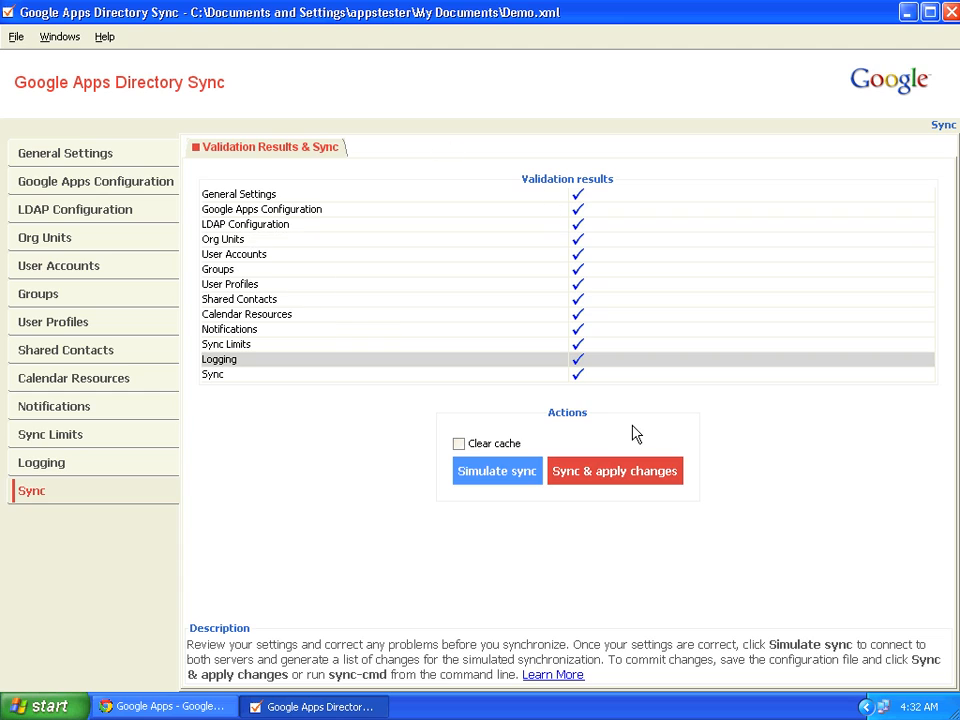
{"action": "left_click", "coordinate": [621, 477]}
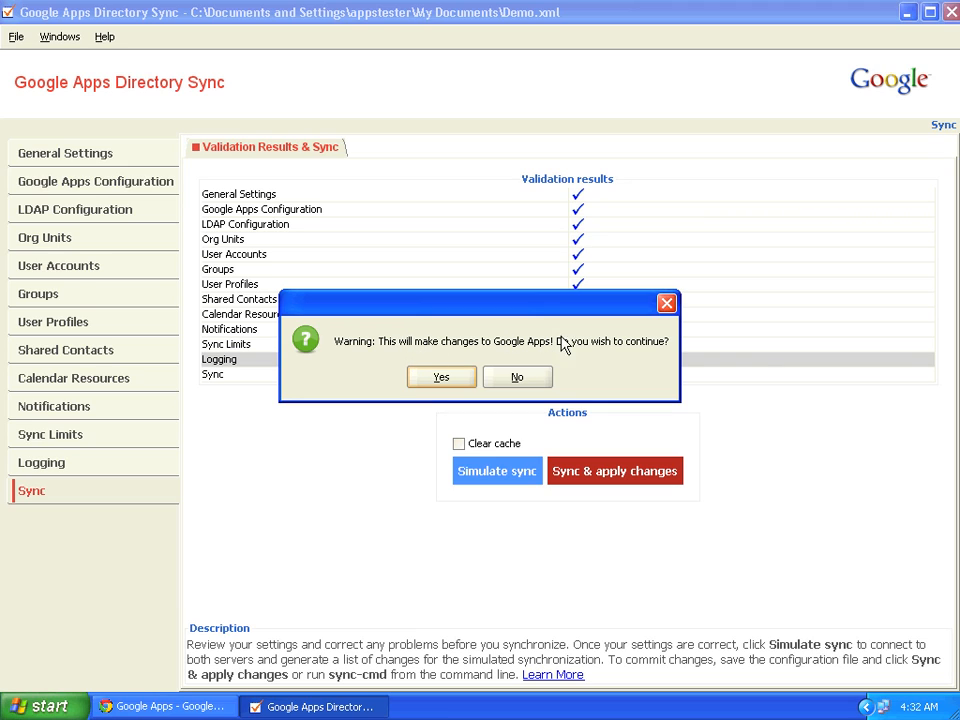
{"action": "left_click", "coordinate": [436, 380]}
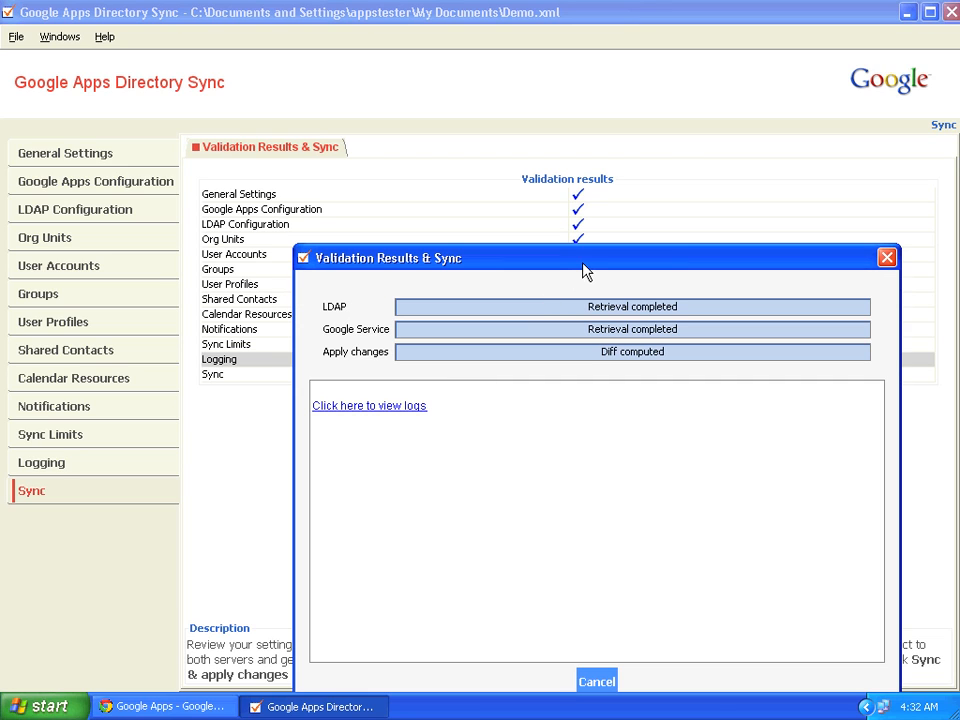
Review the Change Status Report showing two organizations and two users created, then close it
{"action": "left_click_drag", "start_coordinate": [588, 268], "coordinate": [483, 133]}
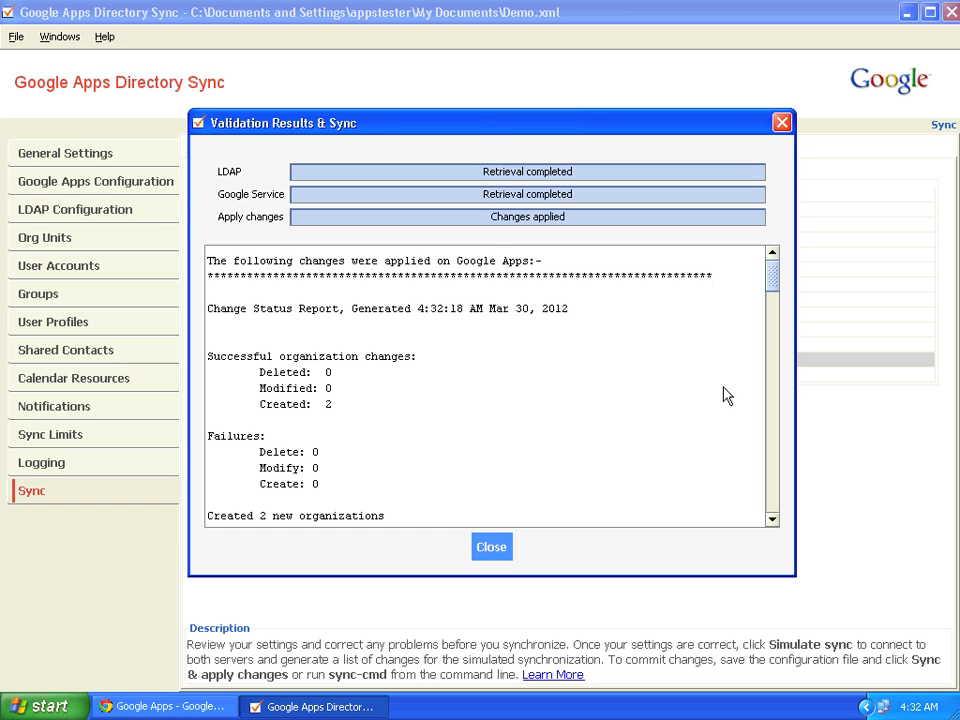
{"action": "left_click_drag", "start_coordinate": [776, 281], "coordinate": [774, 289]}
{"action": "scroll", "coordinate": [776, 288], "scroll_direction": "down", "scroll_amount": 1}
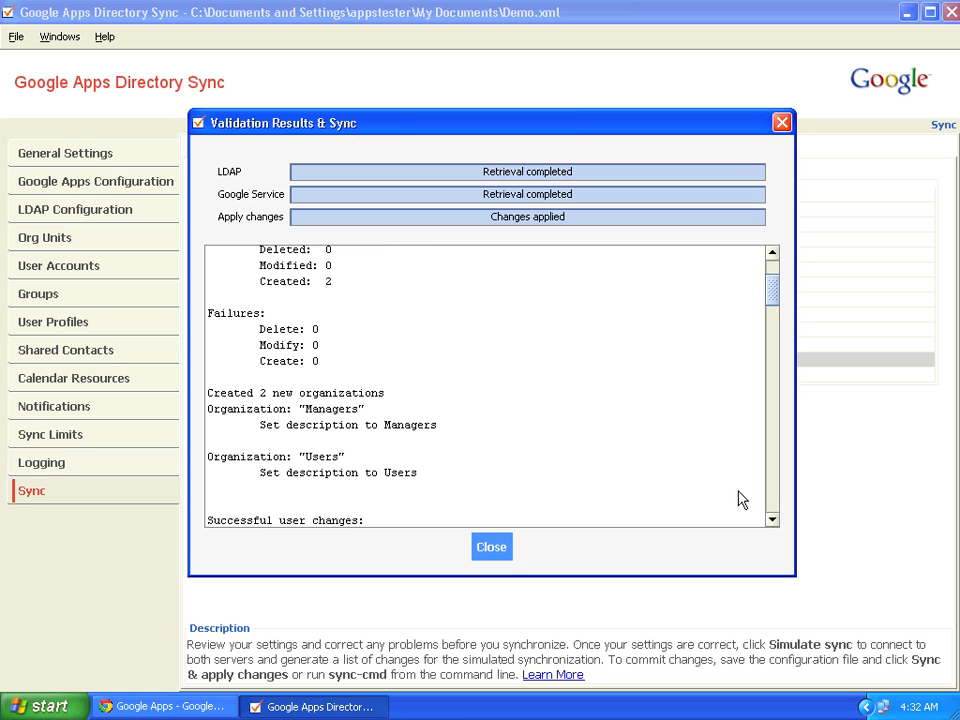
{"action": "scroll", "coordinate": [774, 518], "scroll_direction": "down", "scroll_amount": 2}
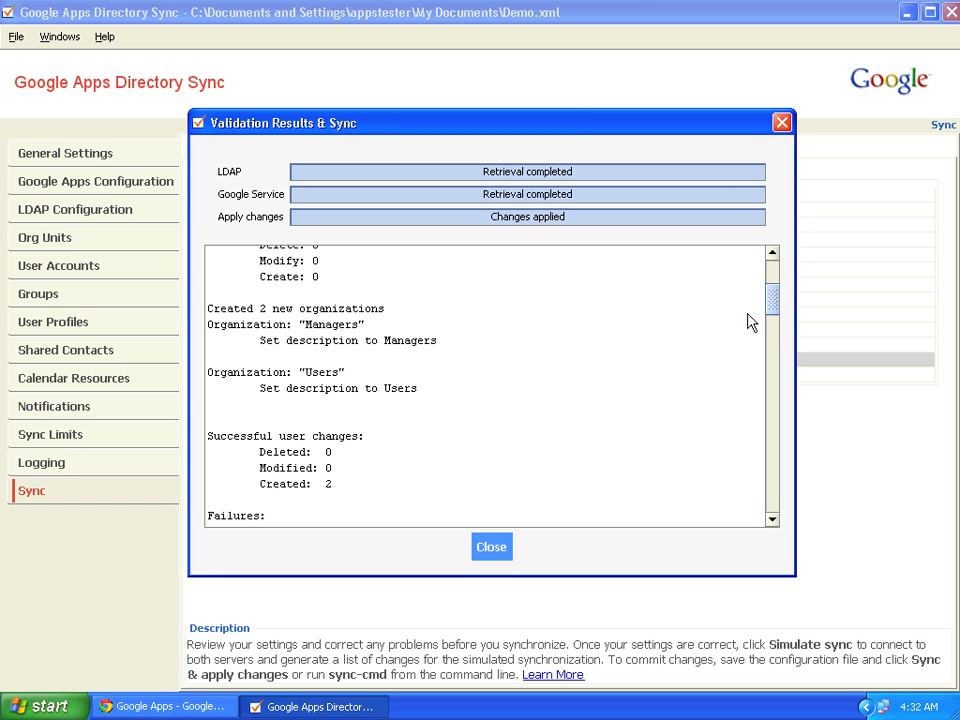
{"action": "left_click_drag", "start_coordinate": [774, 311], "coordinate": [780, 485]}
{"action": "left_click", "coordinate": [485, 550]}
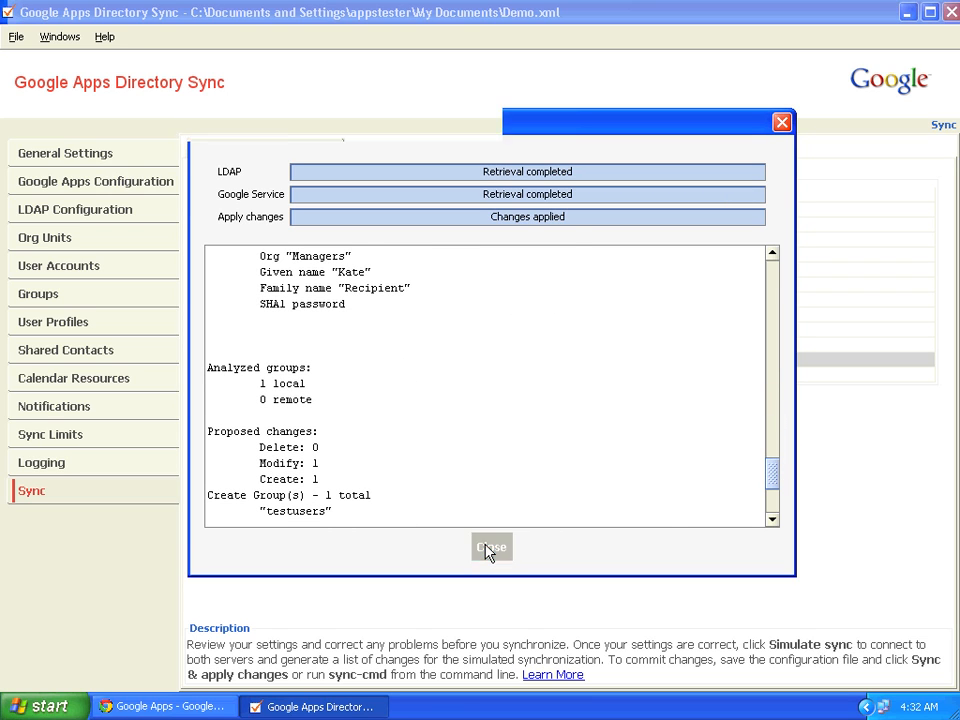
Verify Test Users Group and the new users in the Managers and Users organizations in the control panel
{"action": "left_click", "coordinate": [190, 706]}
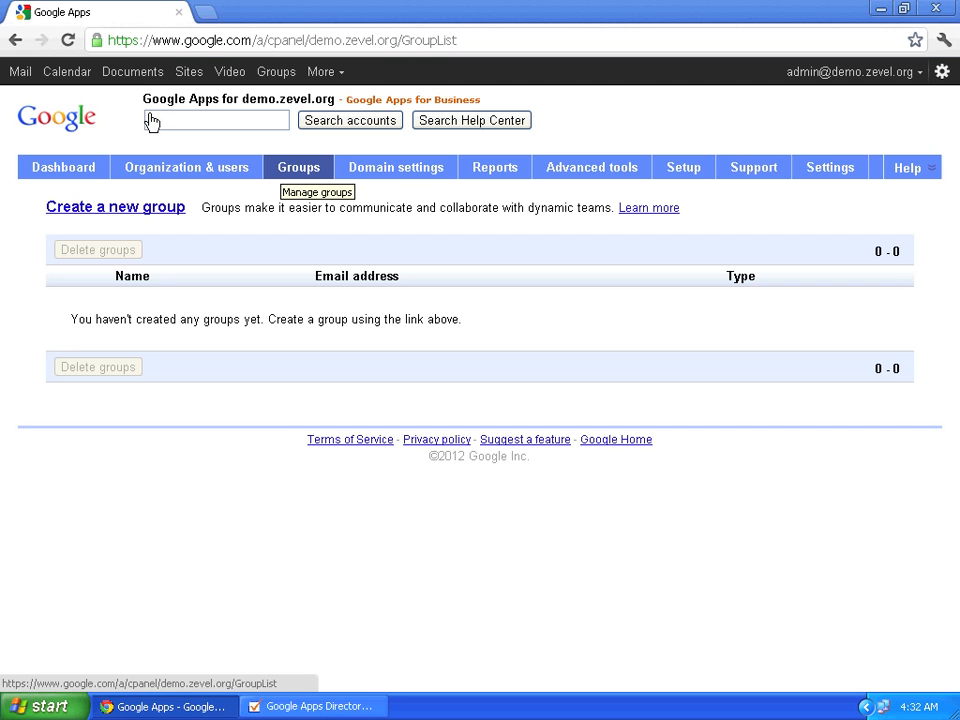
{"action": "left_click", "coordinate": [68, 41]}
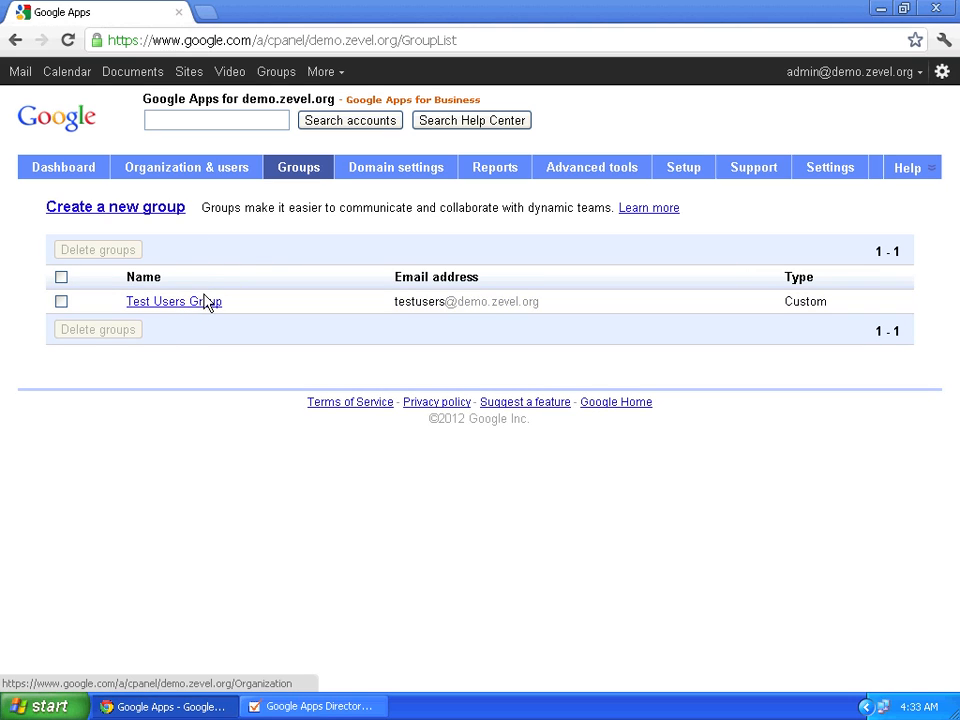
{"action": "left_click", "coordinate": [222, 176]}
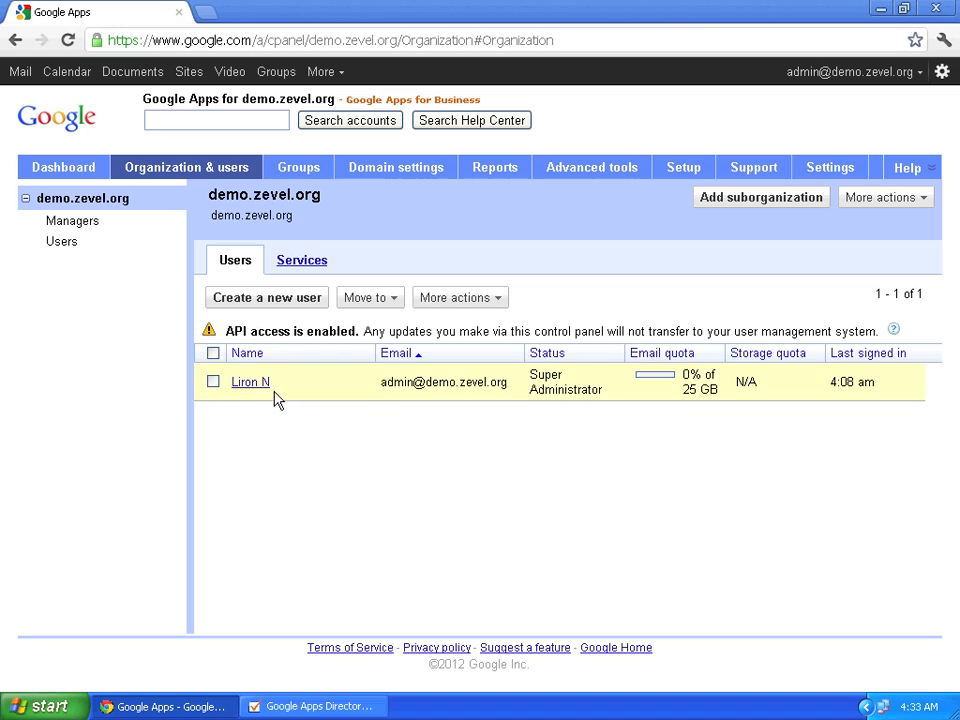
{"action": "left_click", "coordinate": [76, 222]}
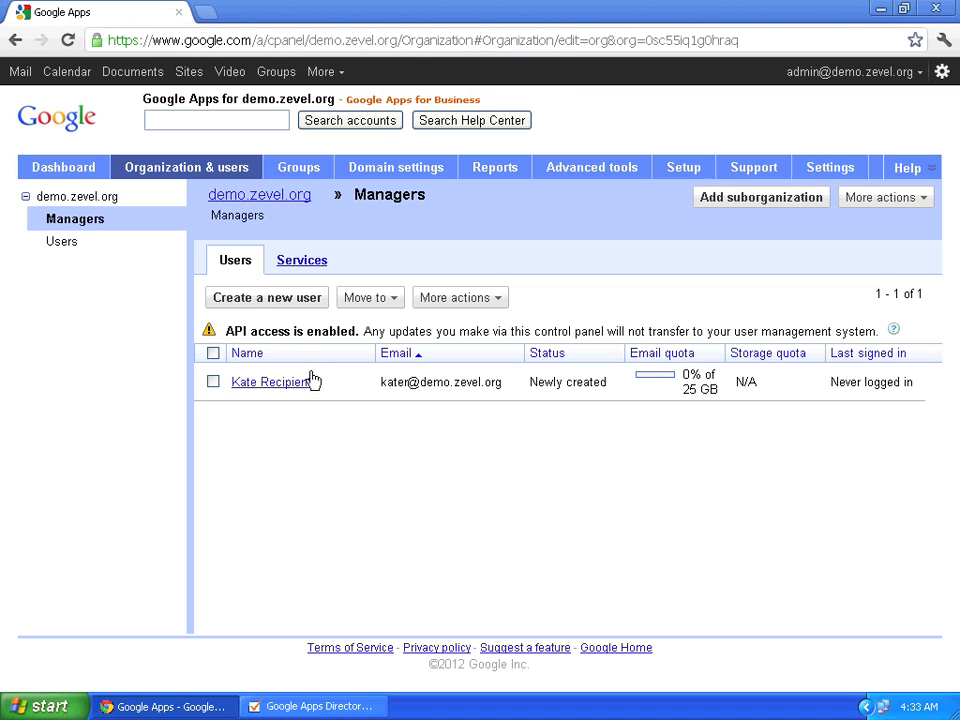
{"action": "left_click", "coordinate": [62, 242]}
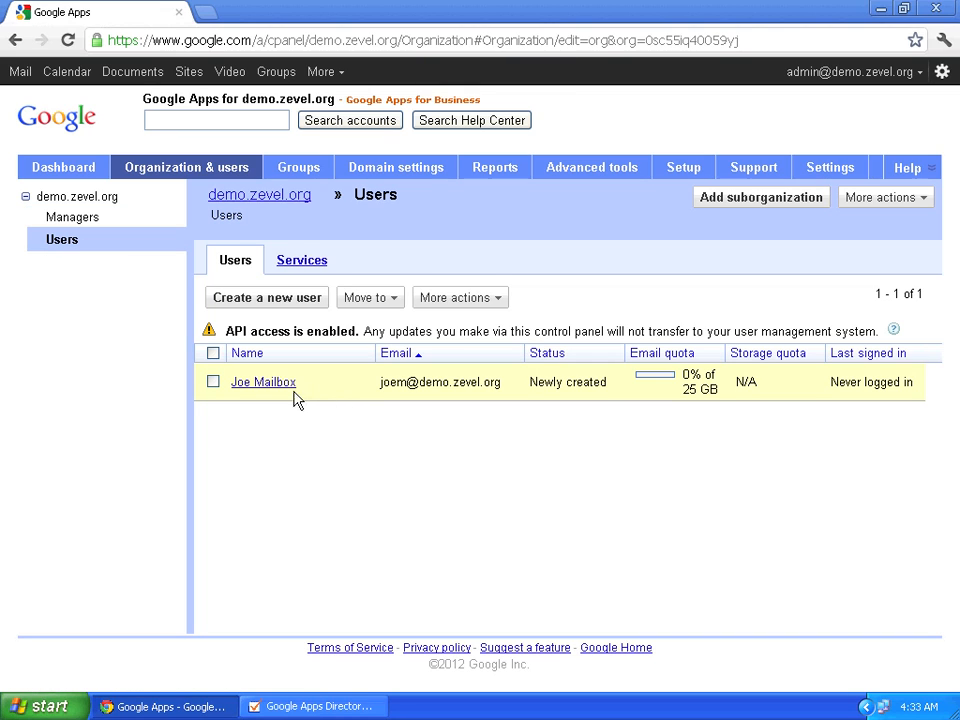
{"action": "left_click", "coordinate": [308, 706]}
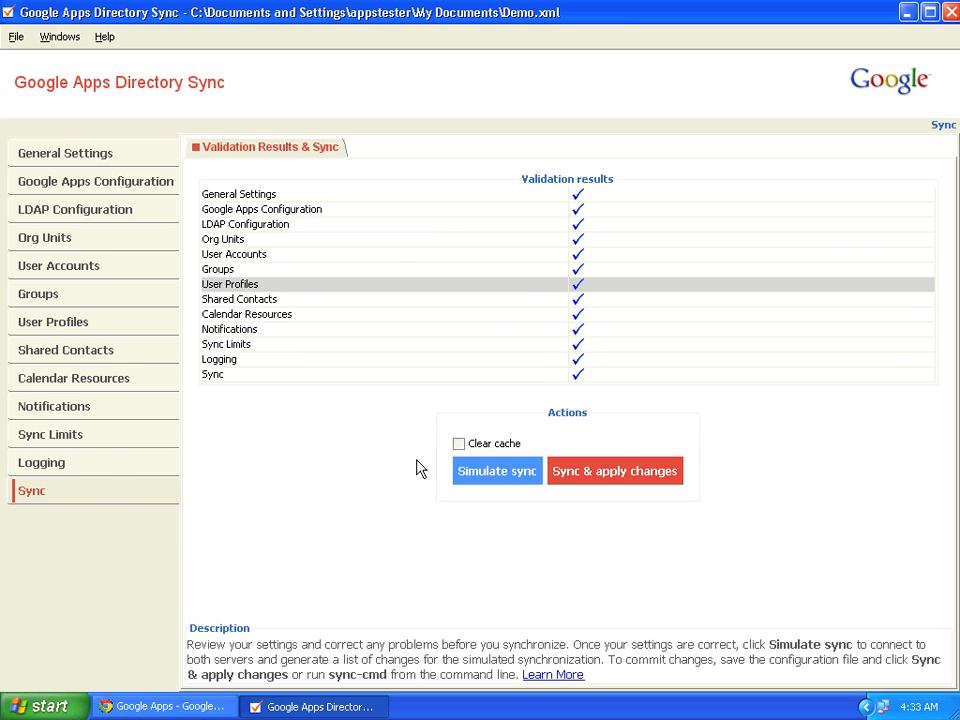
Open Scheduled Tasks from the Windows XP Control Panel
{"action": "left_click", "coordinate": [44, 706]}
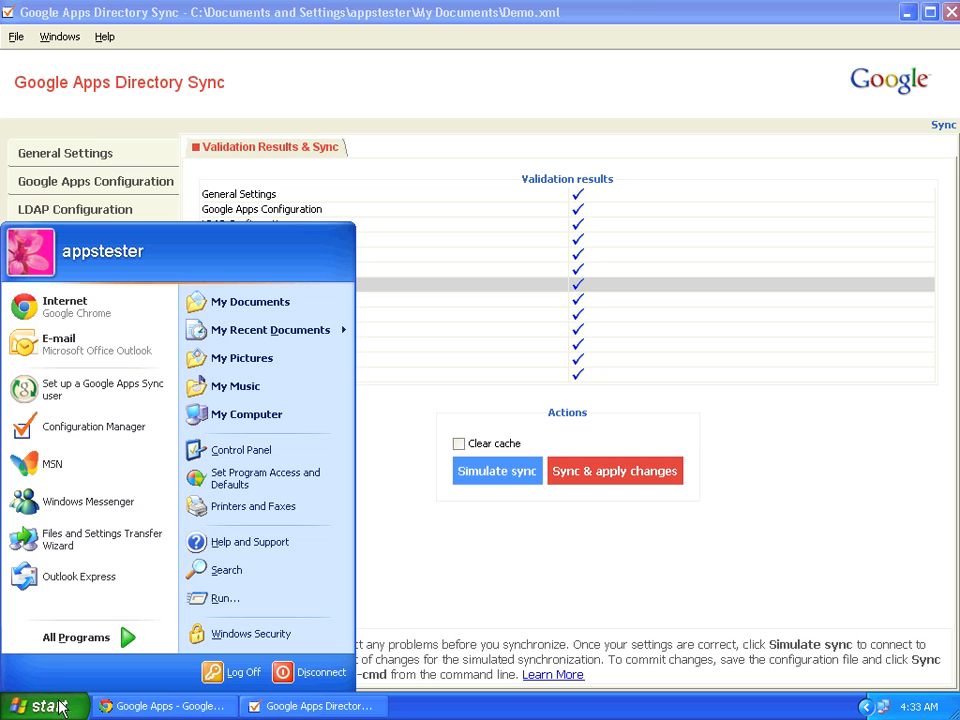
{"action": "left_click", "coordinate": [238, 452]}
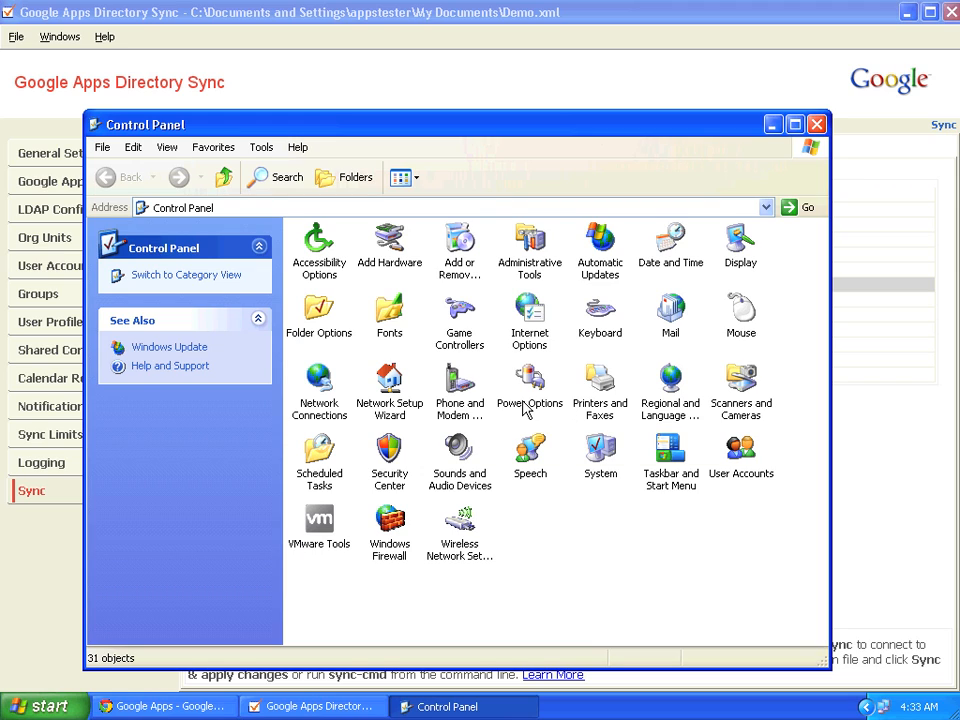
{"action": "double_click", "coordinate": [320, 450]}
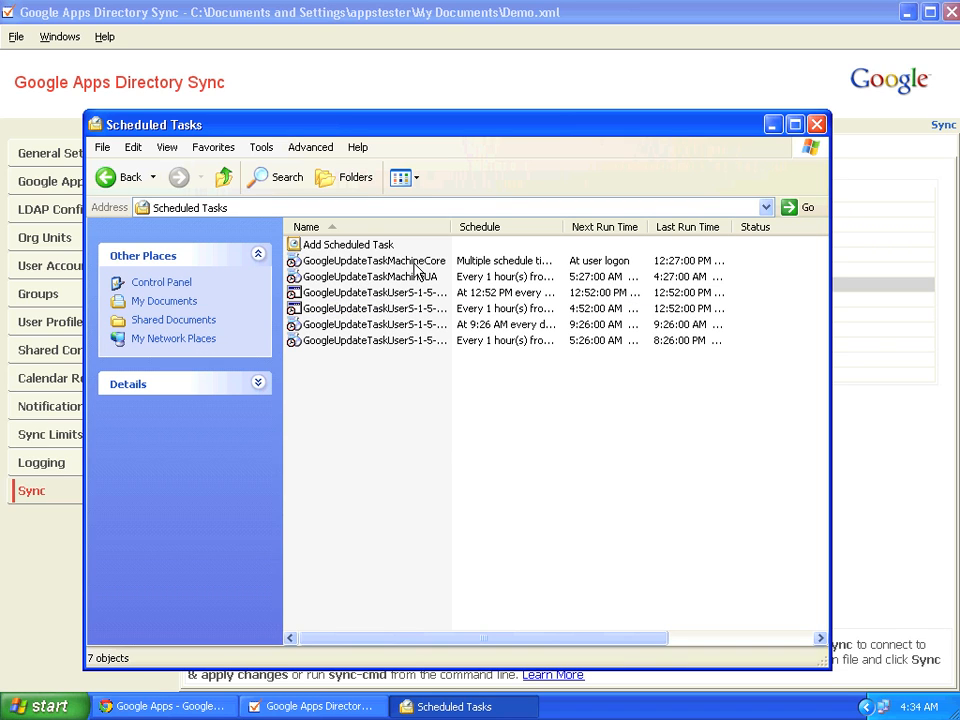
Create a new scheduled task named 'Google Apps Directory Sync' and open its properties
{"action": "right_click", "coordinate": [388, 386]}
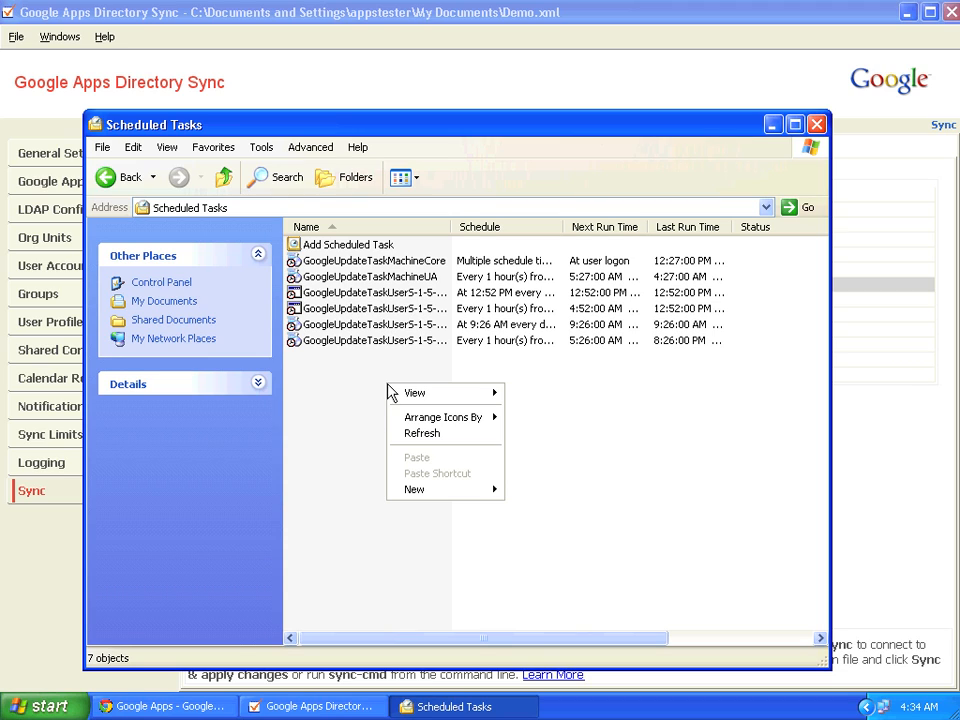
{"action": "mouse_move", "coordinate": [443, 500]}
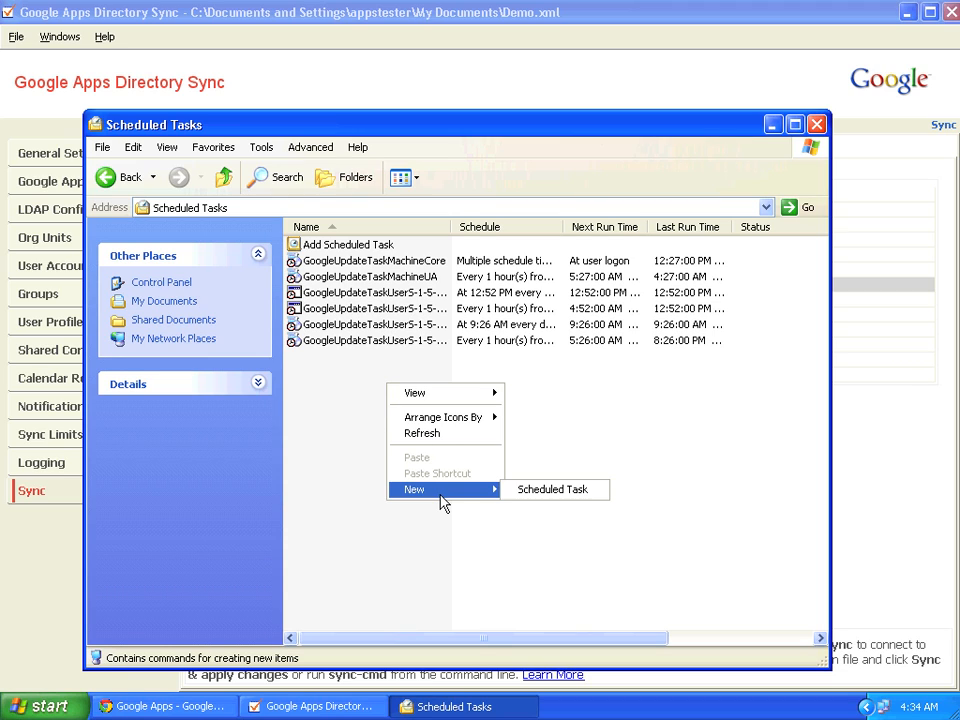
{"action": "left_click", "coordinate": [534, 496]}
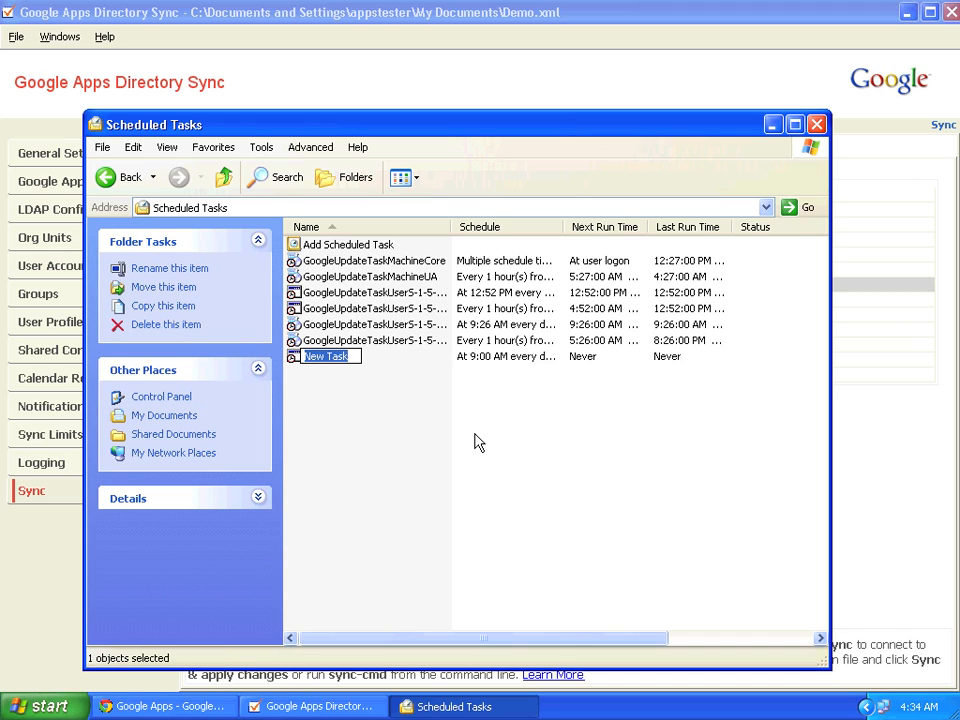
{"action": "type", "text": "G"}
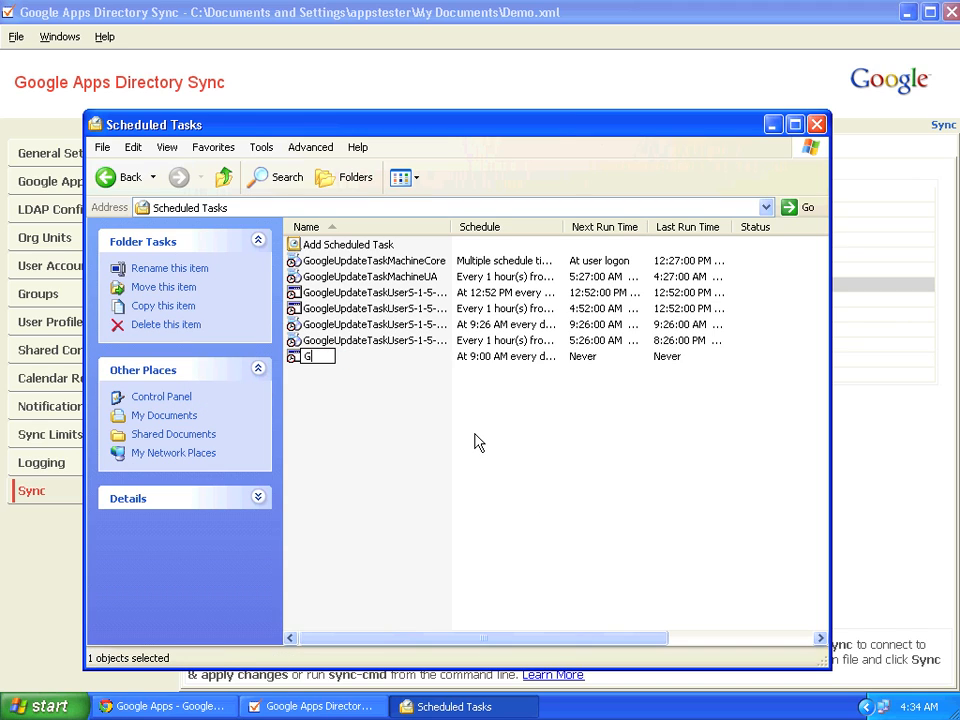
{"action": "type", "text": "oogle Apps "}
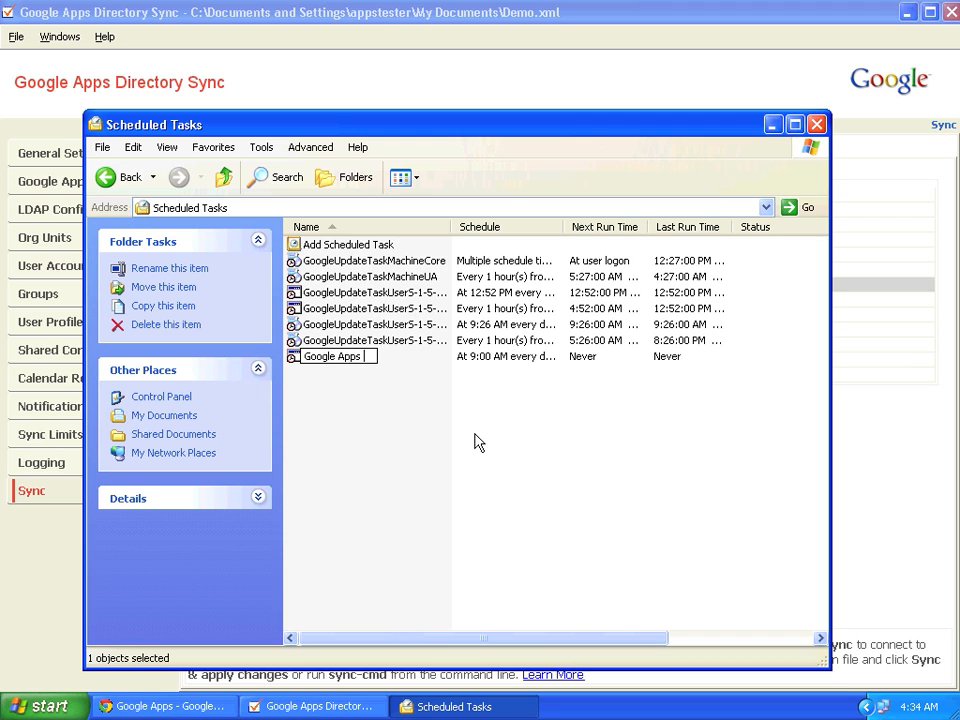
{"action": "type", "text": "Directory Sync"}
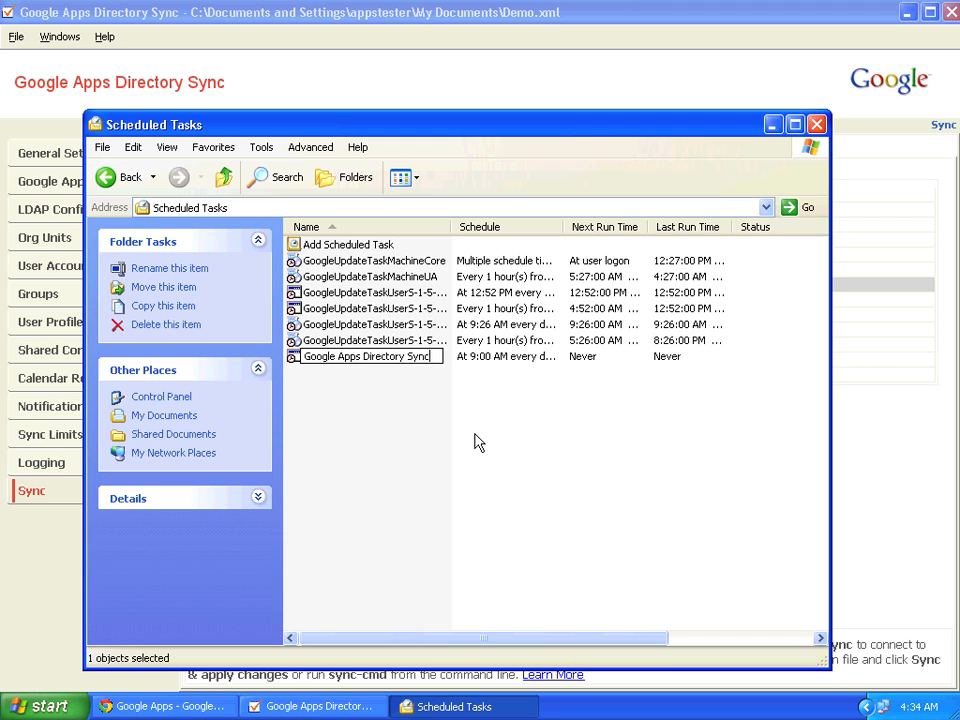
{"action": "key", "text": "Return"}
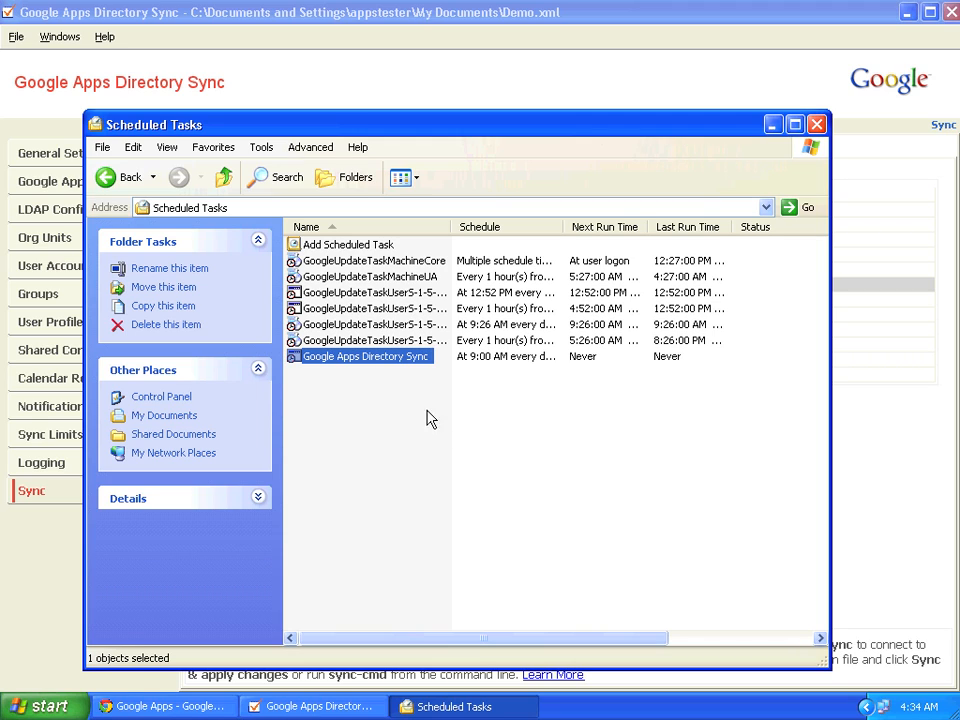
{"action": "double_click", "coordinate": [359, 360]}
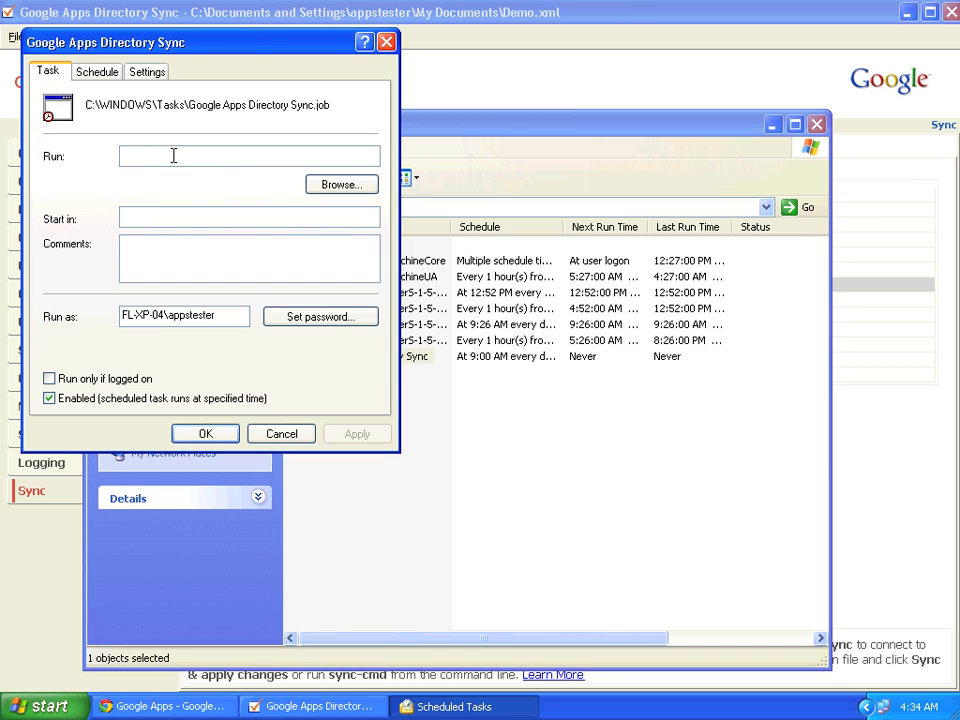
Set the task's Run program to C:\Program Files\Google Apps Directory Sync\sync-cmd
{"action": "left_click", "coordinate": [340, 185]}
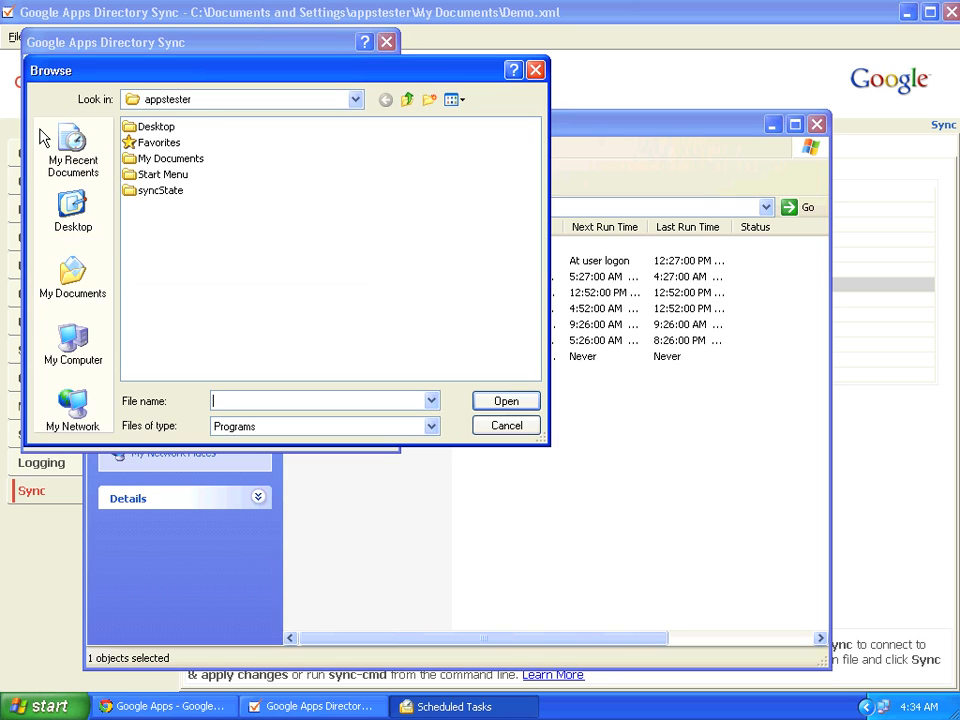
{"action": "left_click", "coordinate": [73, 345]}
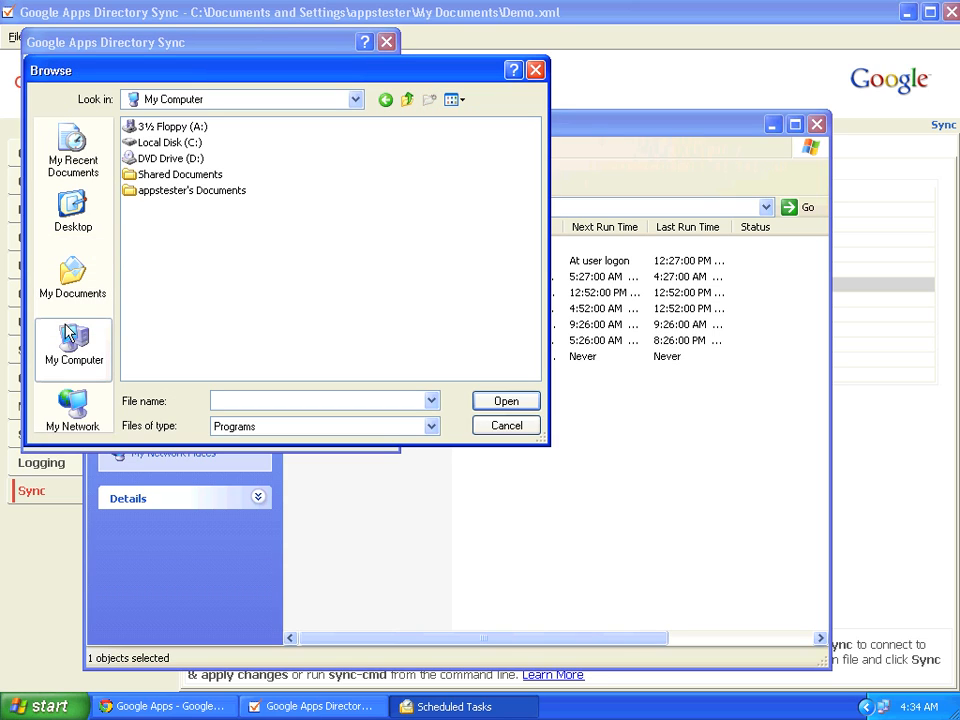
{"action": "double_click", "coordinate": [142, 143]}
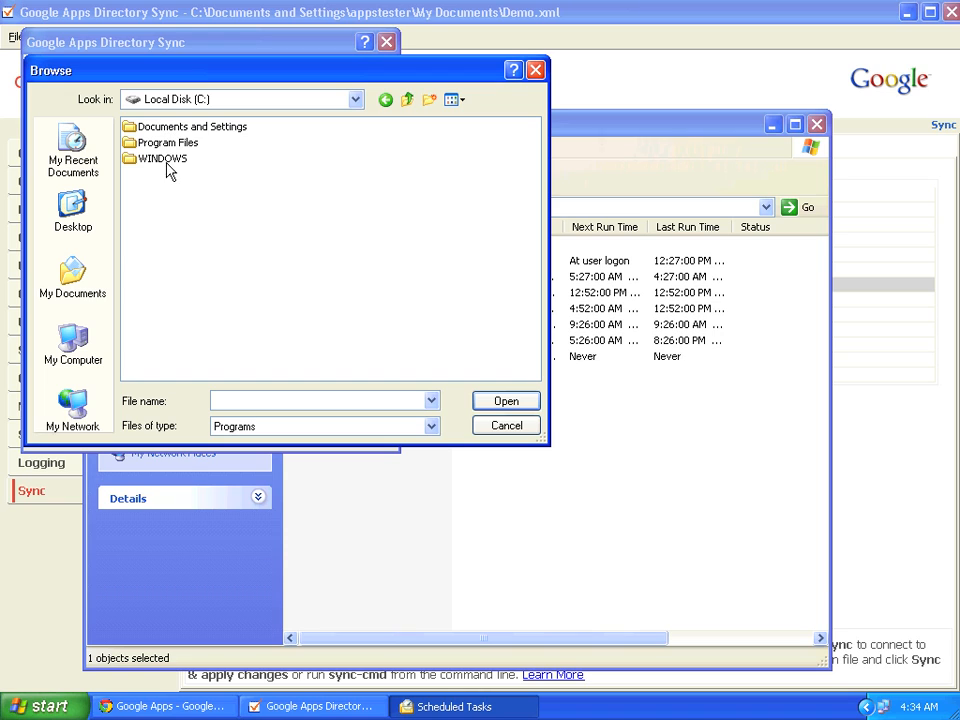
{"action": "double_click", "coordinate": [168, 143]}
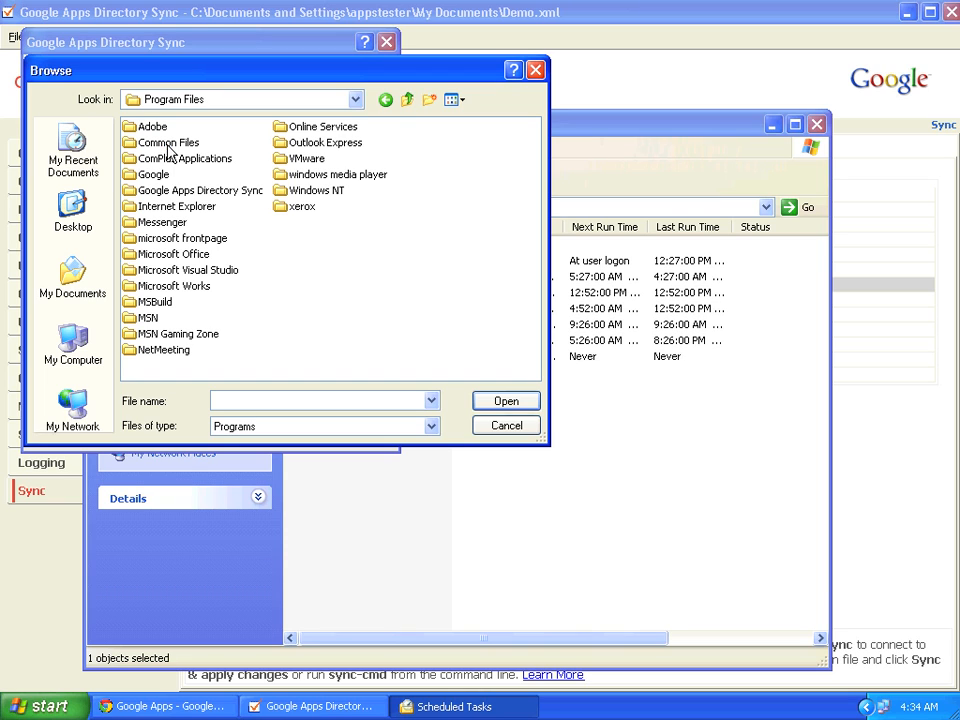
{"action": "double_click", "coordinate": [170, 192]}
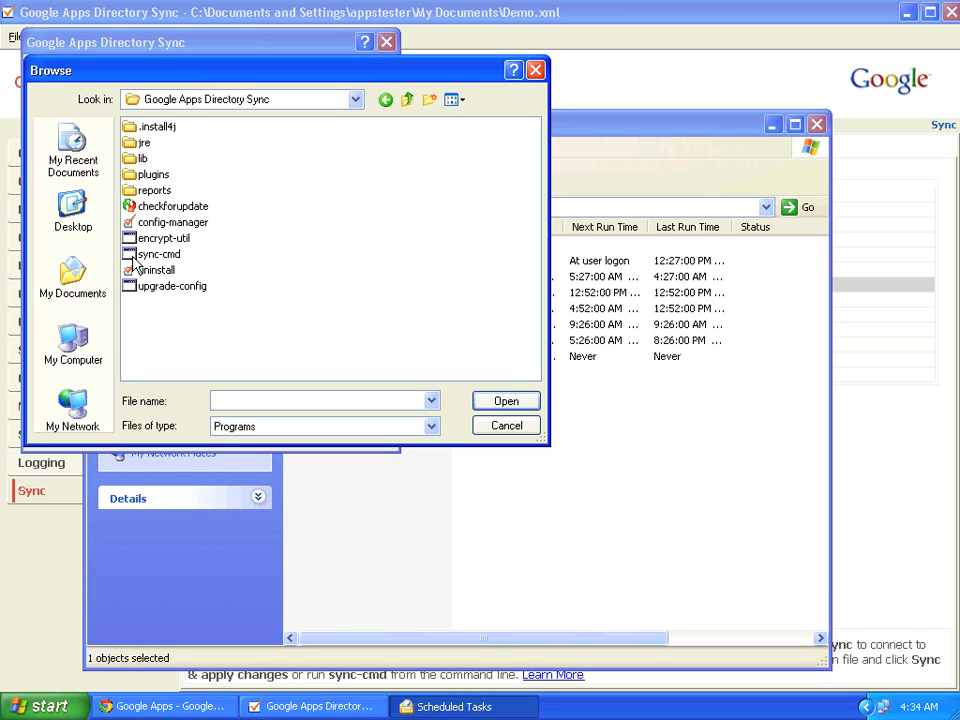
{"action": "double_click", "coordinate": [135, 255]}
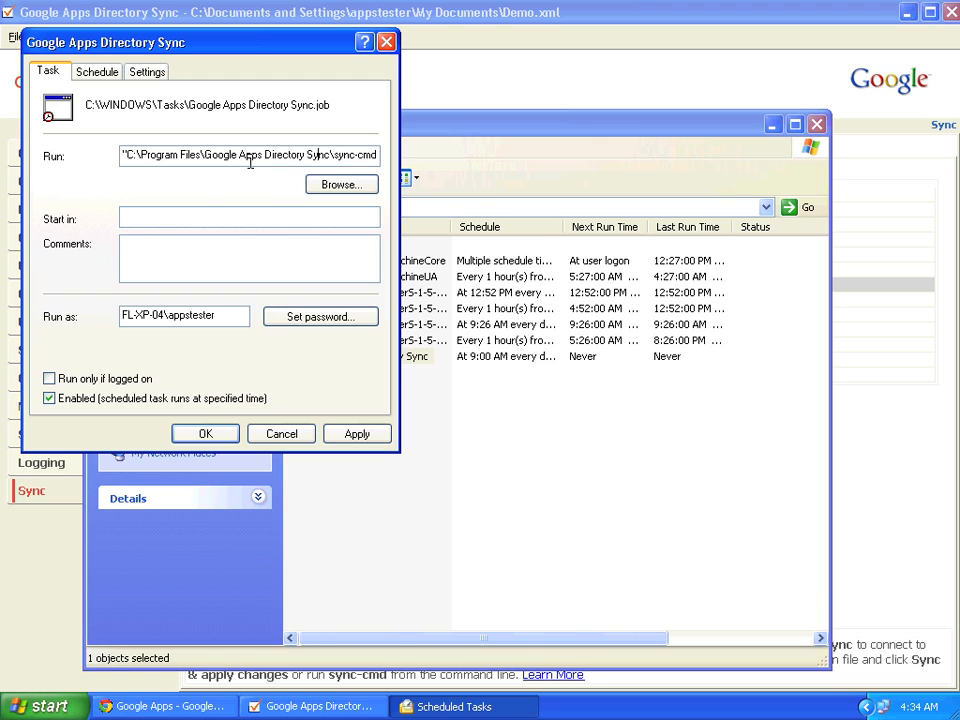
Append -a -c to the run command, reusing the quoted program folder path after -c
{"action": "key", "text": "Right"}
{"action": "key", "text": "Right"}
{"action": "key", "text": "Right"}
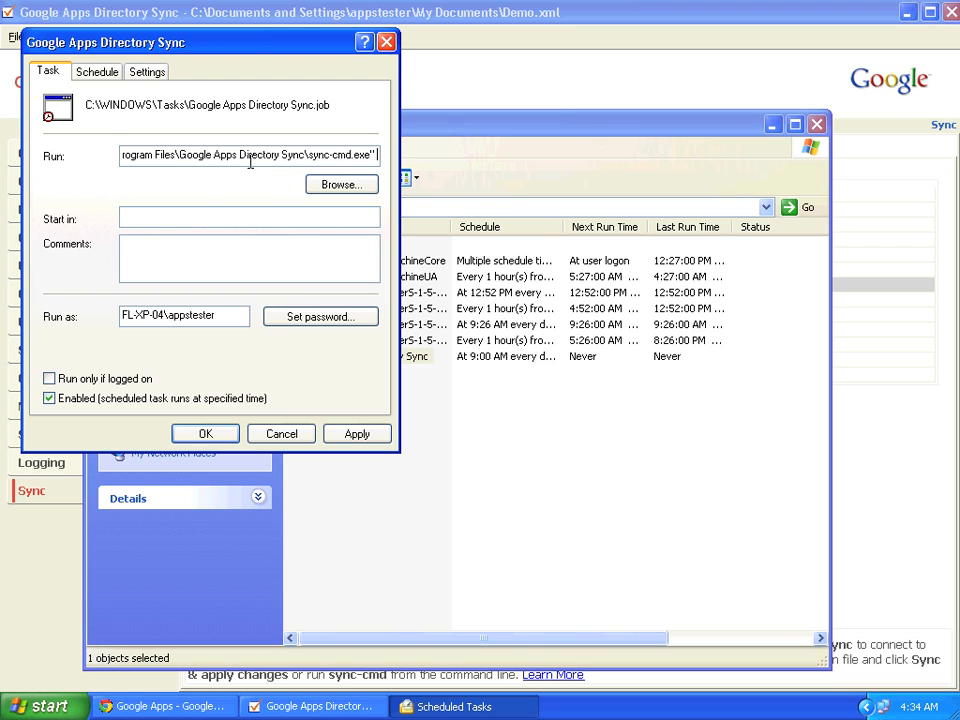
{"action": "type", "text": "-"}
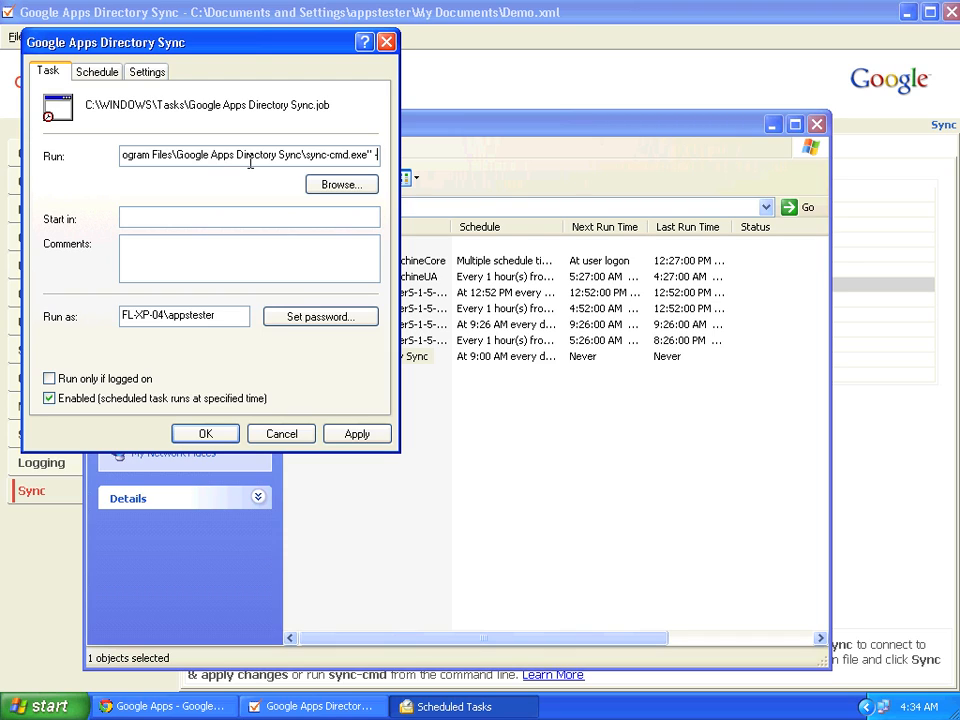
{"action": "type", "text": "a"}
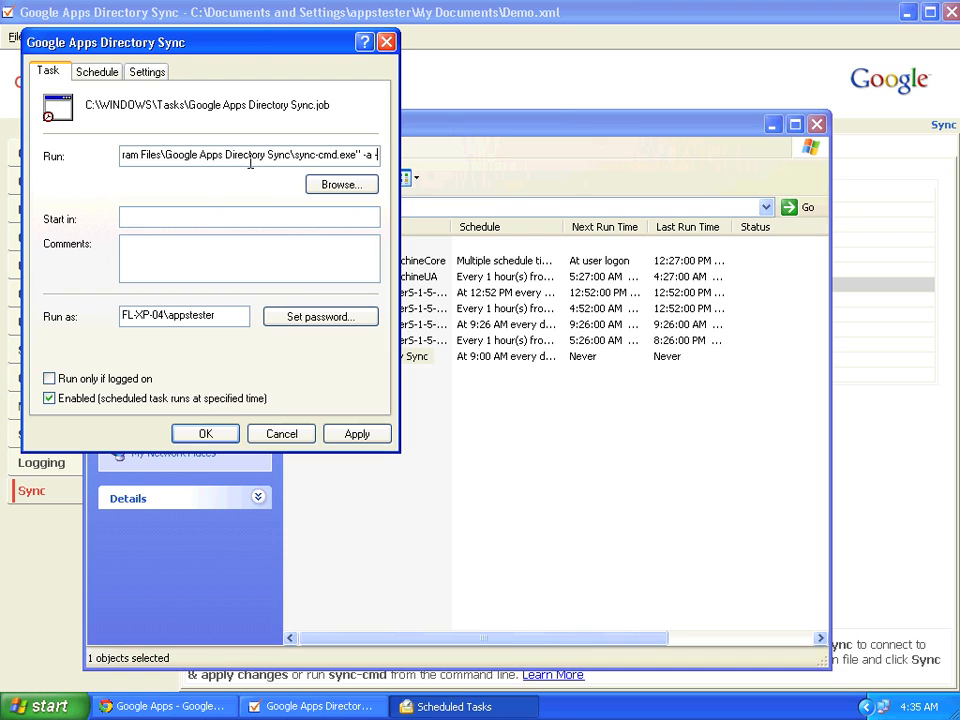
{"action": "type", "text": "-c"}
{"action": "left_click", "coordinate": [284, 157]}
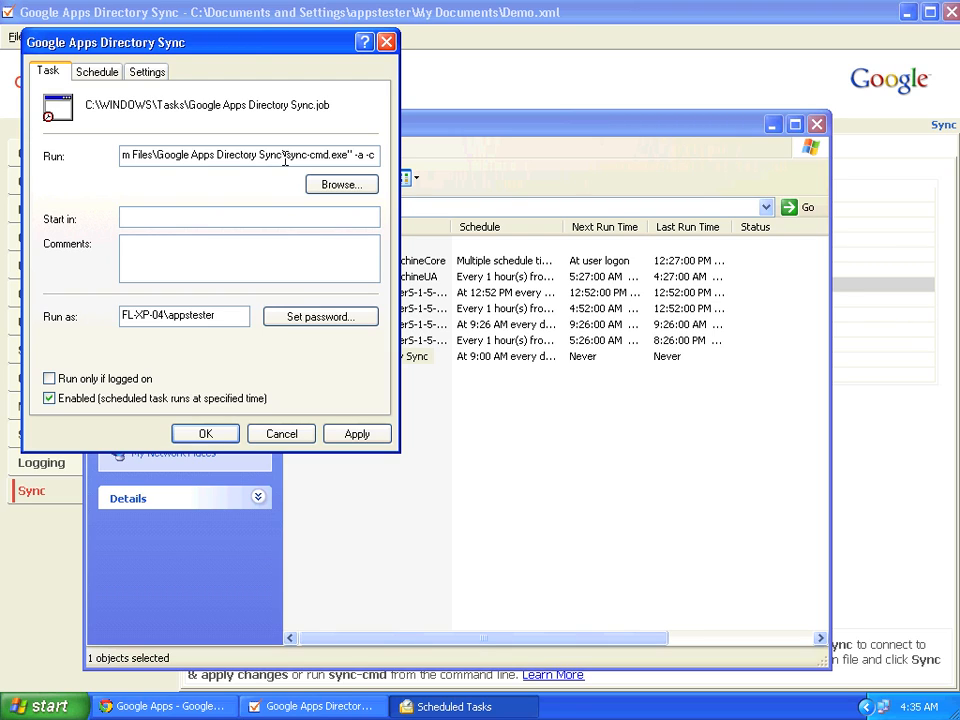
{"action": "key", "text": "ctrl+shift+Left"}
{"action": "key", "text": "ctrl+shift+Left"}
{"action": "key", "text": "ctrl+shift+Left"}
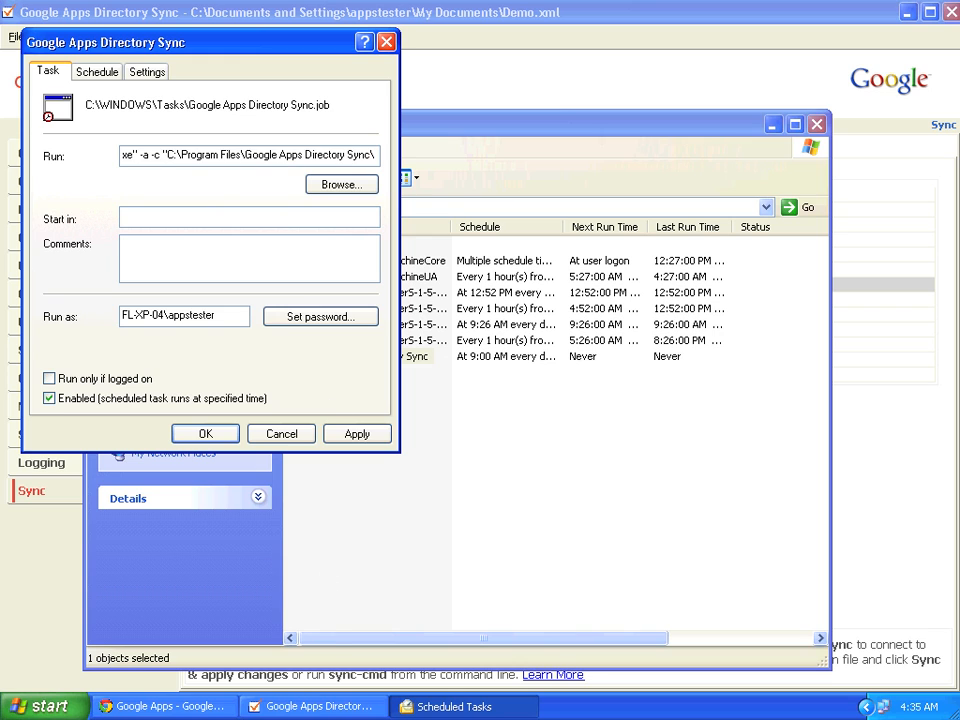
{"action": "left_click", "coordinate": [79, 708]}
Copy the My Documents folder path from the Explorer address bar
{"action": "left_click", "coordinate": [274, 304]}
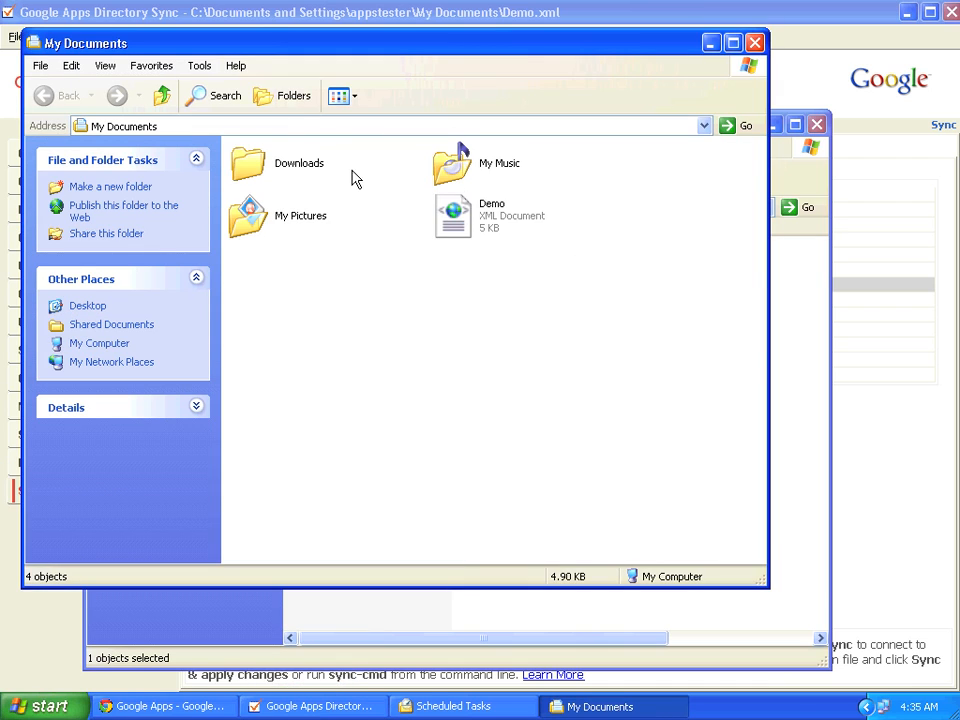
{"action": "left_click", "coordinate": [306, 163]}
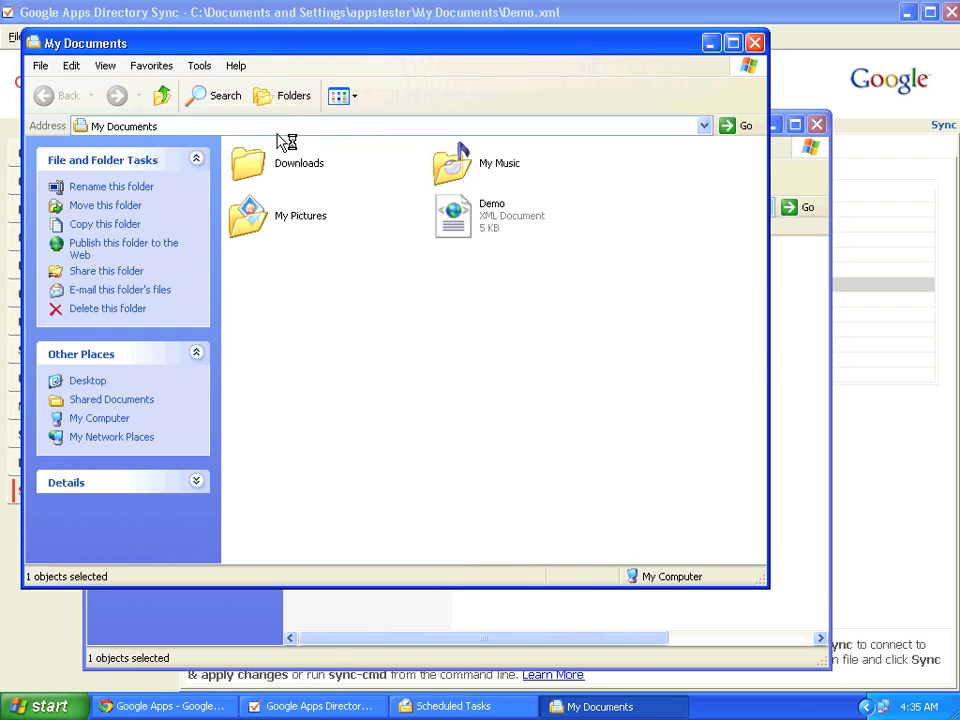
{"action": "left_click", "coordinate": [318, 122]}
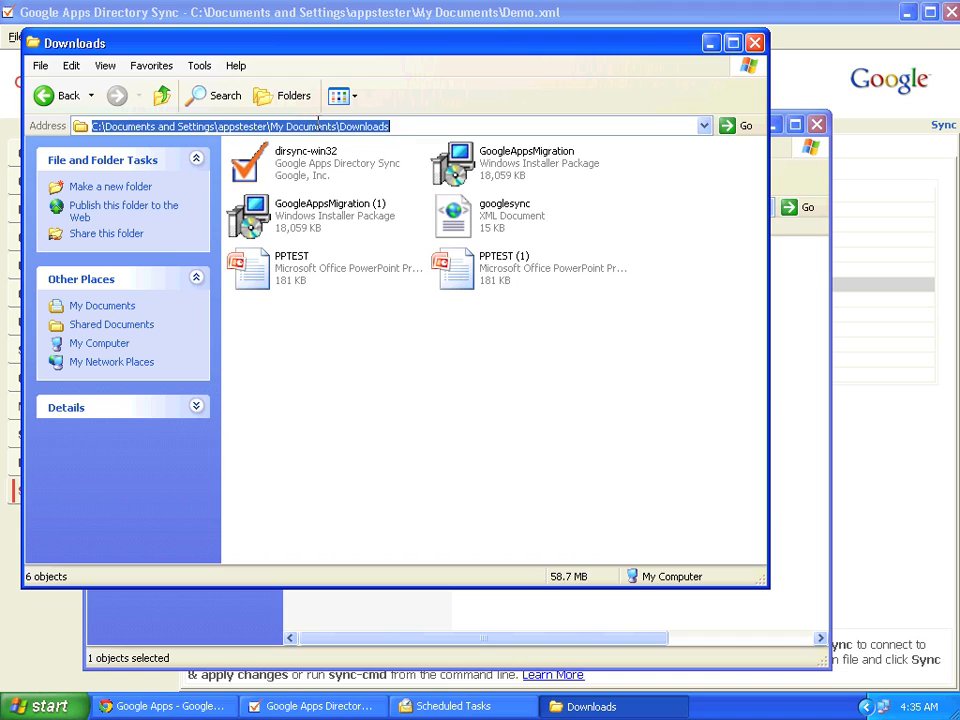
{"action": "left_click", "coordinate": [334, 125]}
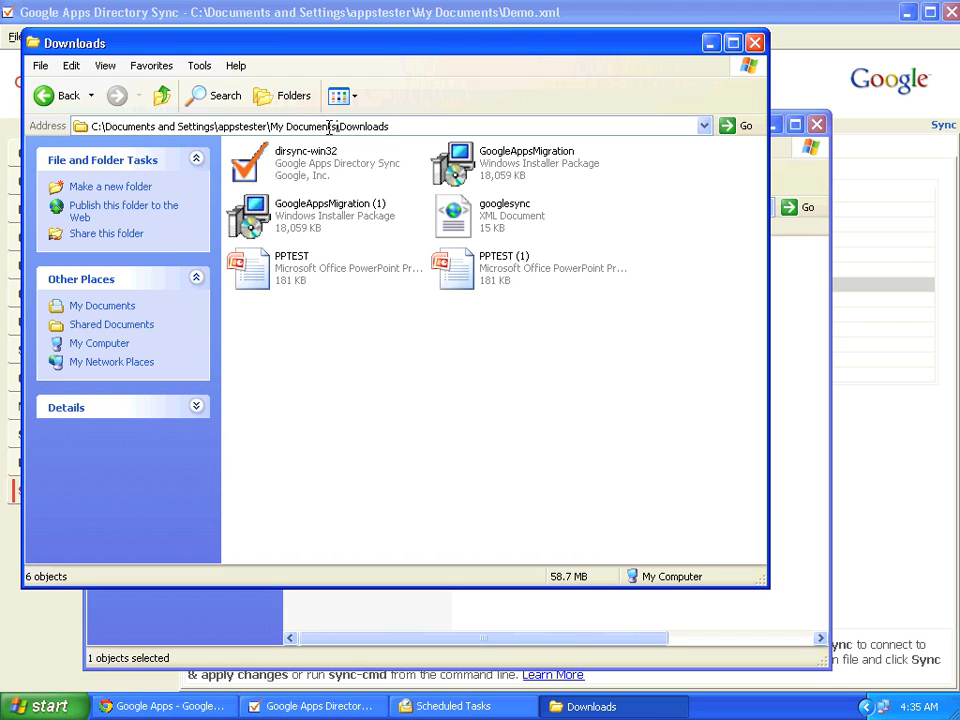
{"action": "left_click_drag", "start_coordinate": [334, 125], "coordinate": [92, 131]}
{"action": "key", "text": "ctrl+c"}
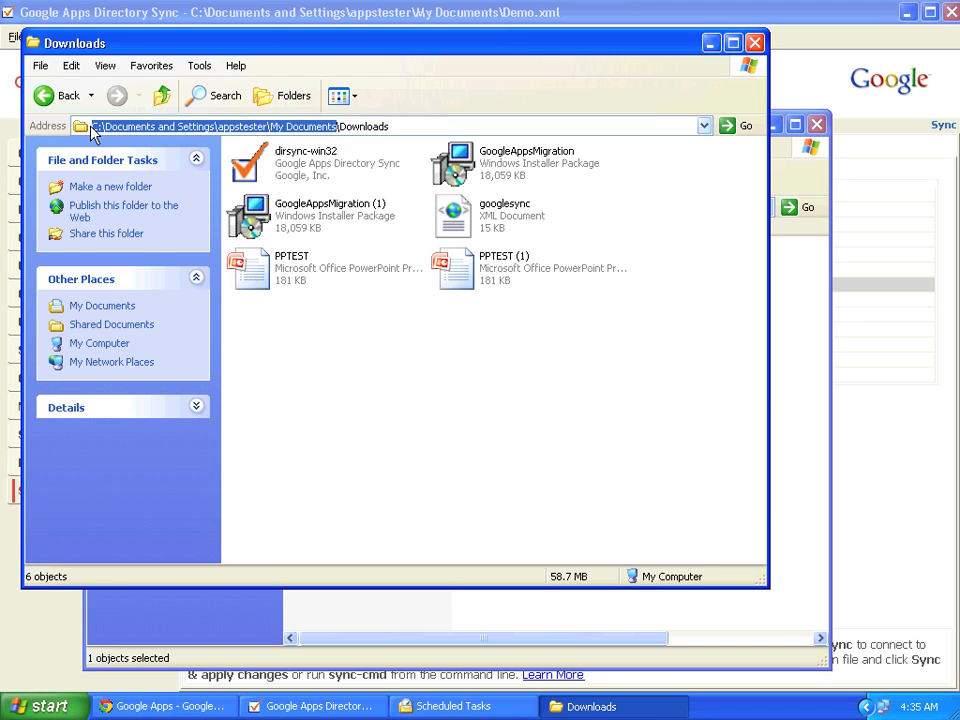
{"action": "left_click", "coordinate": [709, 43]}
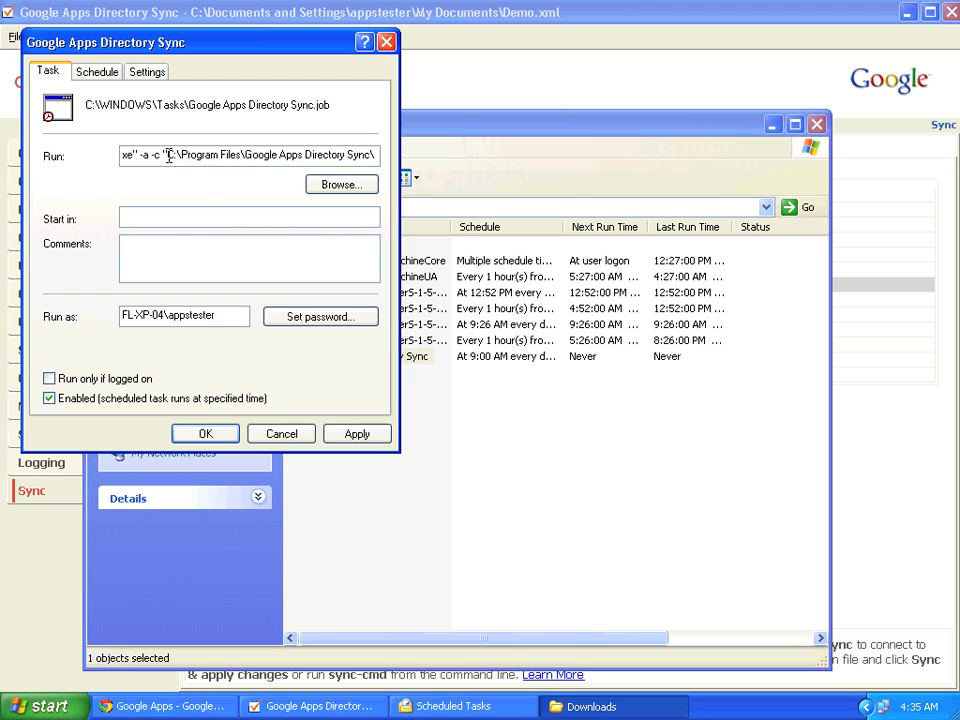
Replace the config path with the My Documents Demo.xml path and apply the task settings
{"action": "double_click", "coordinate": [168, 155]}
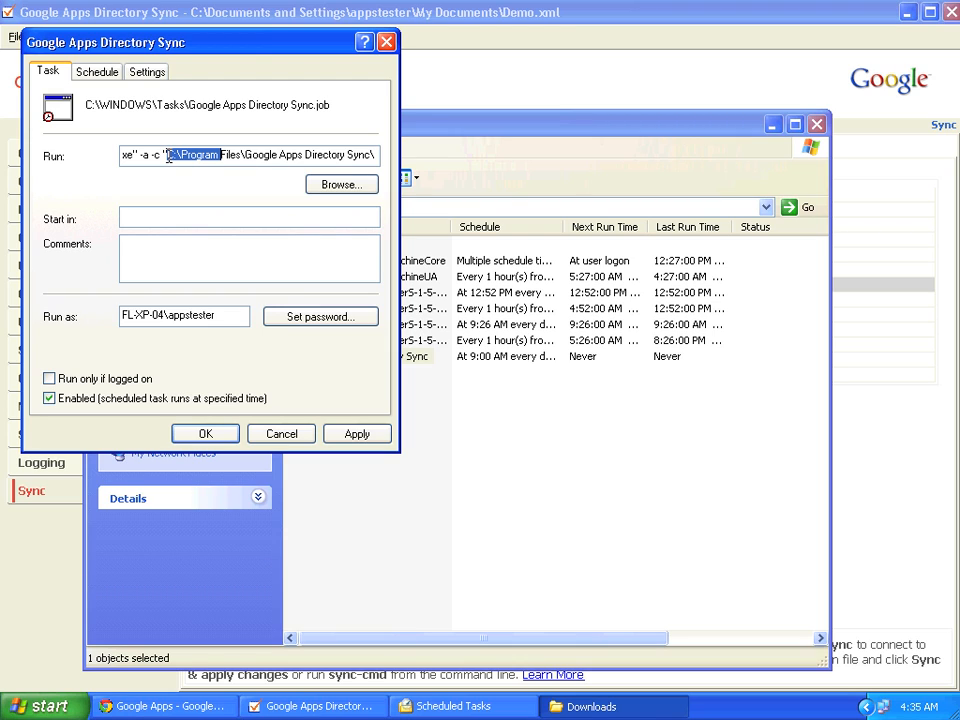
{"action": "key", "text": "shift+End"}
{"action": "key", "text": "BackSpace"}
{"action": "key", "text": "ctrl+v"}
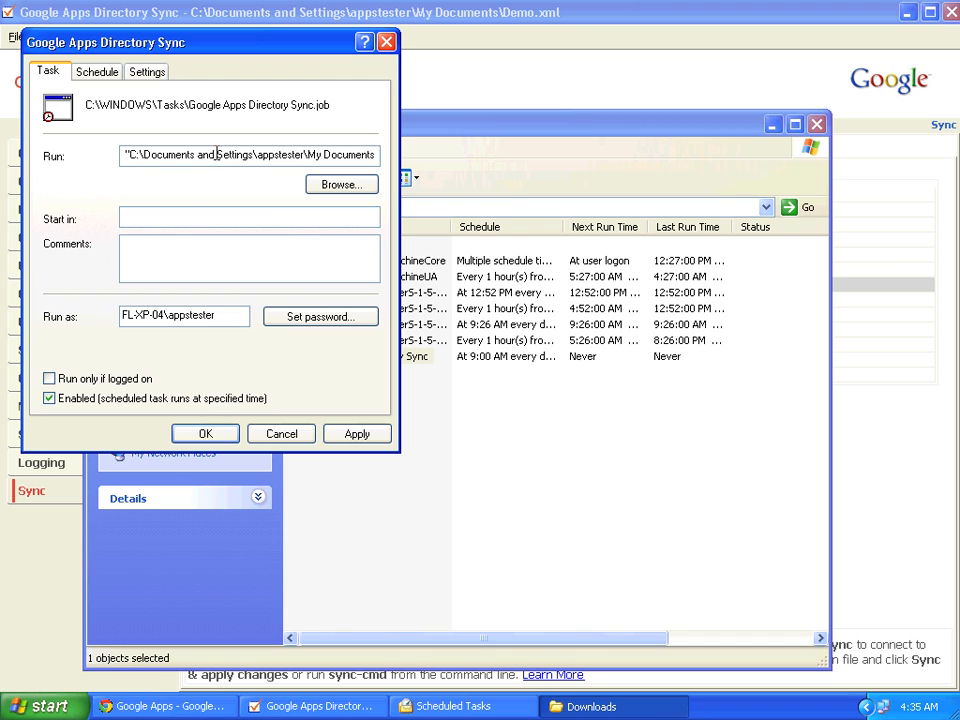
{"action": "type", "text": "\\Demo.x"}
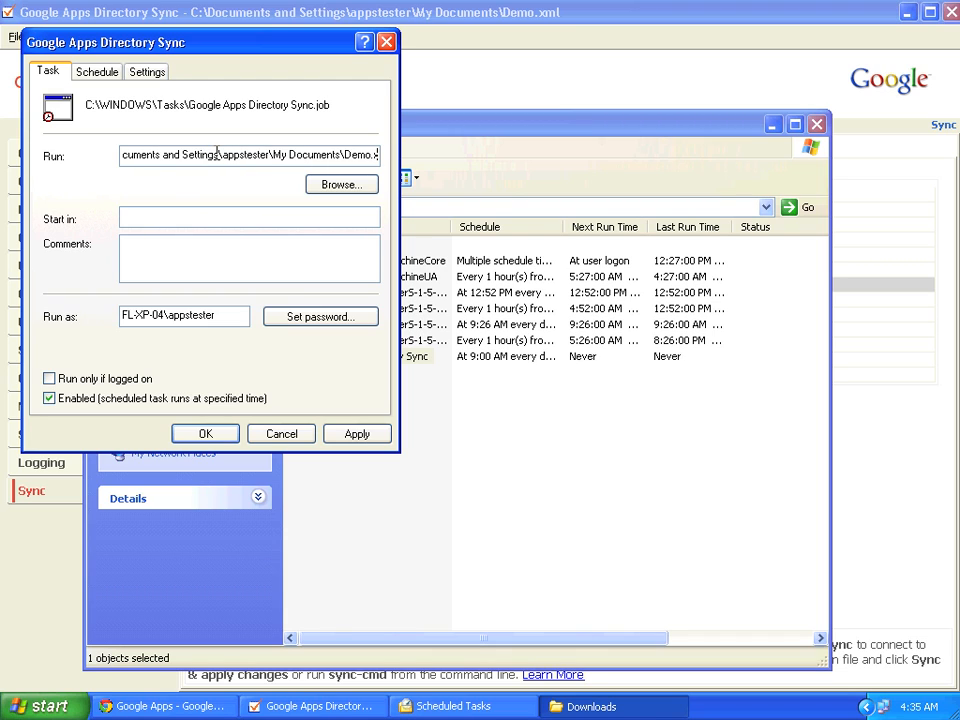
{"action": "type", "text": "ml\""}
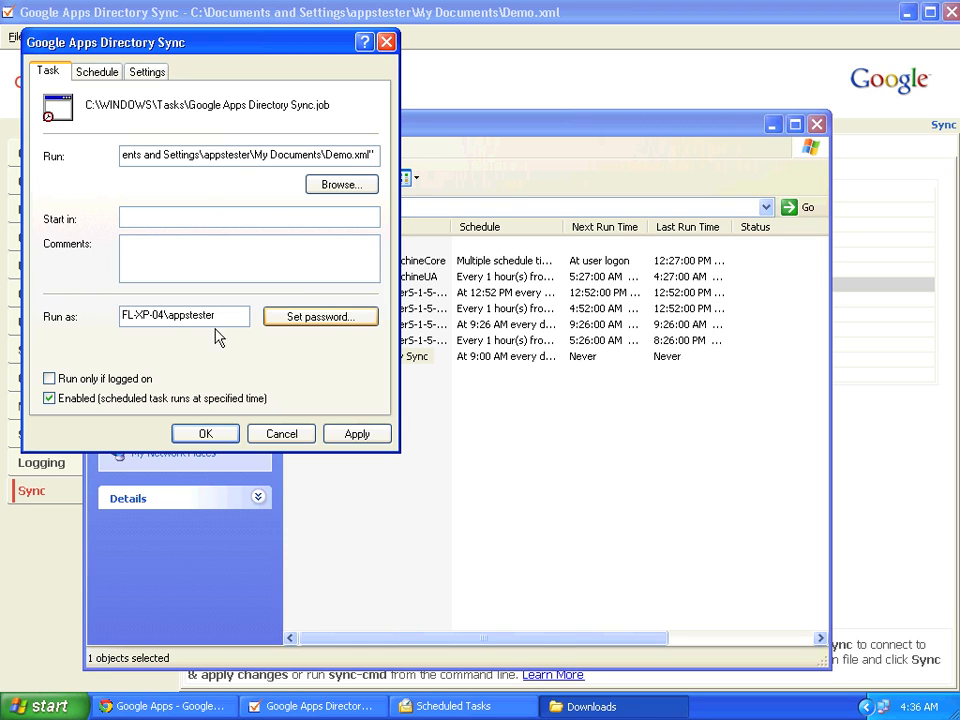
{"action": "left_click", "coordinate": [353, 435]}
Enter and confirm the account password, verify the Daily 9:00 AM schedule, and save the task
{"action": "left_click", "coordinate": [517, 354]}
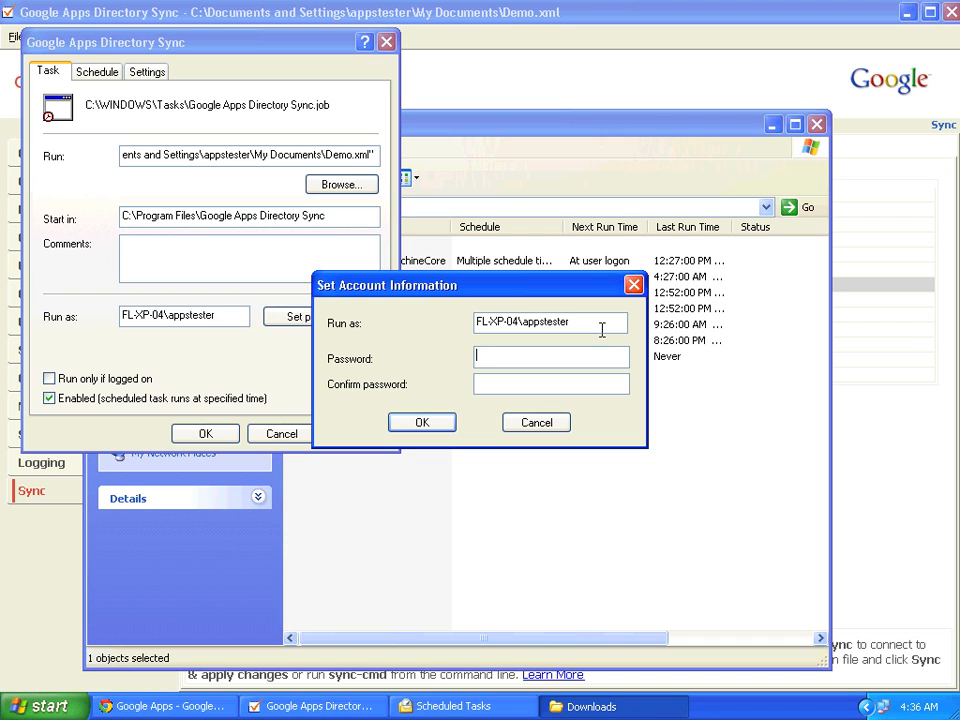
{"action": "type", "text": "p*******************"}
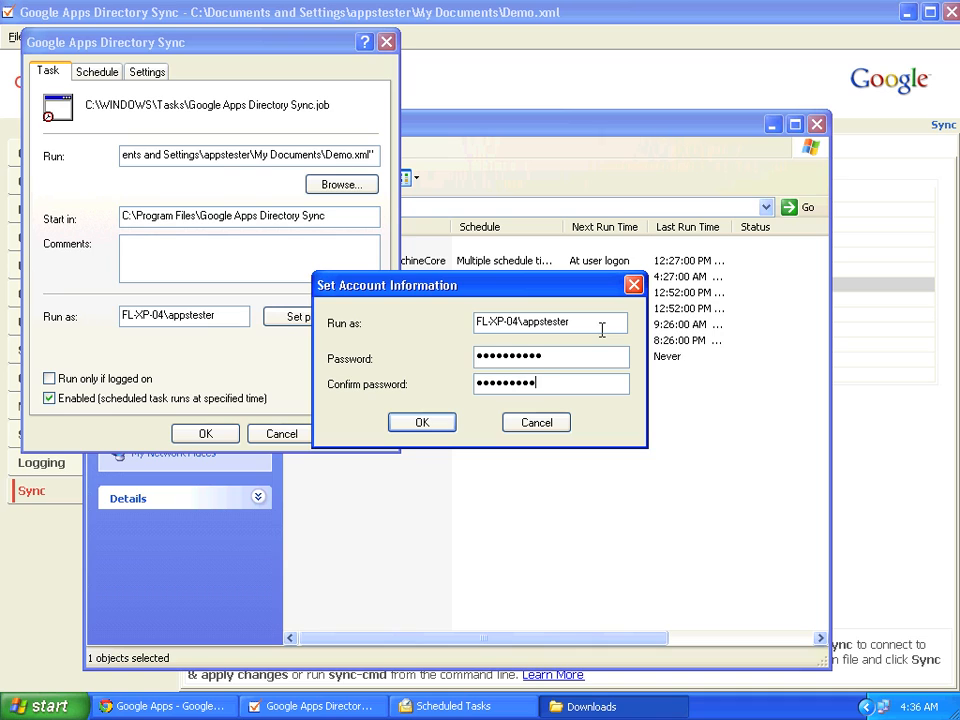
{"action": "left_click", "coordinate": [418, 425]}
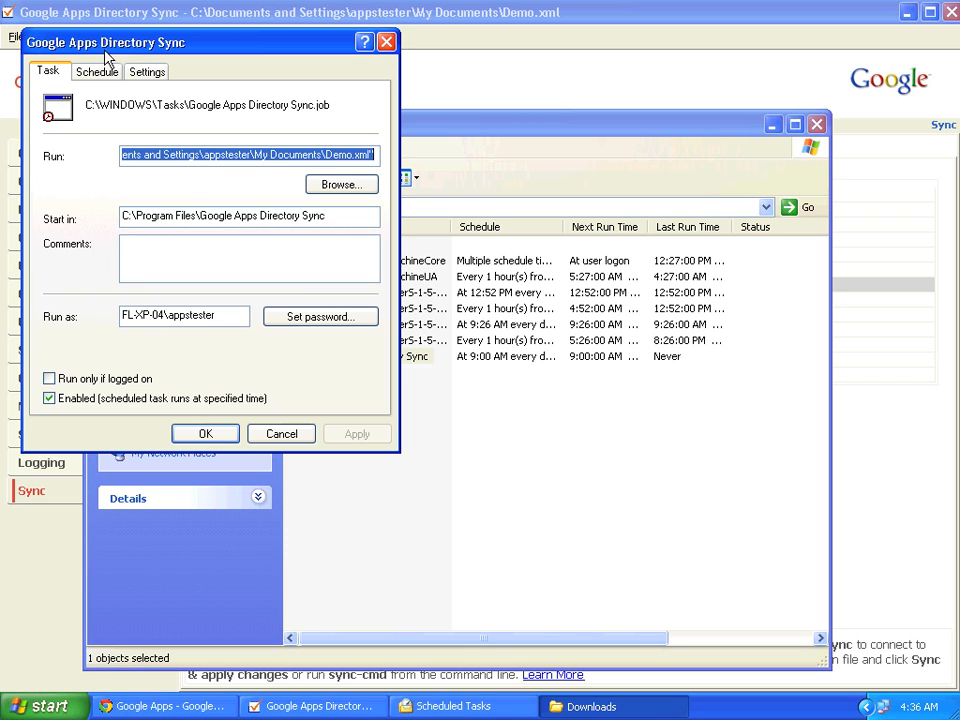
{"action": "left_click", "coordinate": [82, 70]}
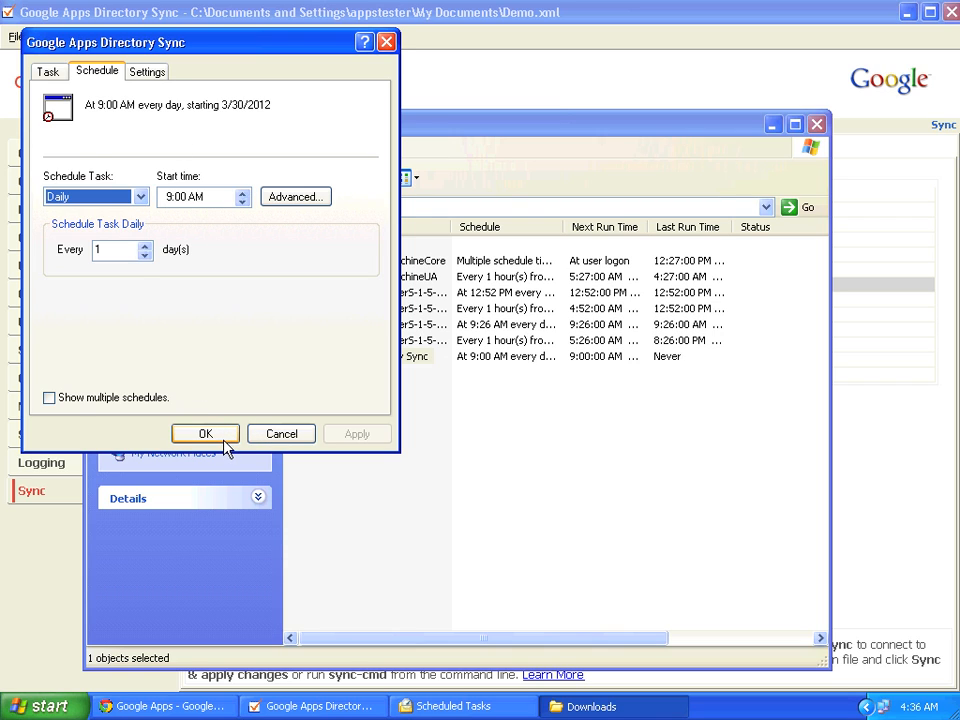
{"action": "left_click", "coordinate": [226, 437]}
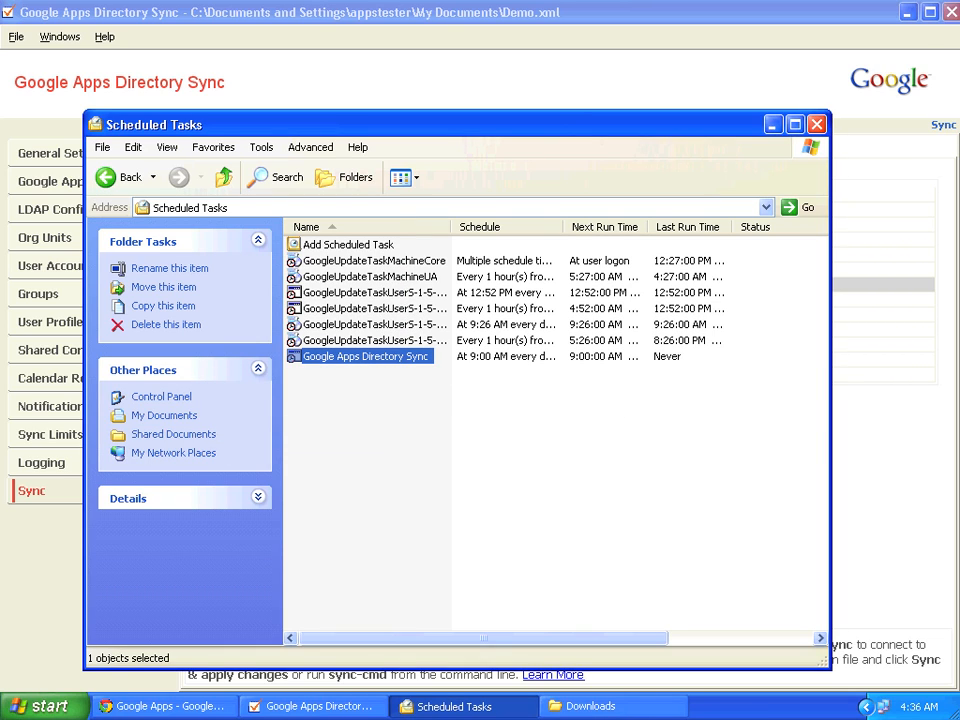
Save the configuration to Demo.xml when closing Directory Sync, then run the sync task on demand
{"action": "left_click", "coordinate": [949, 14]}
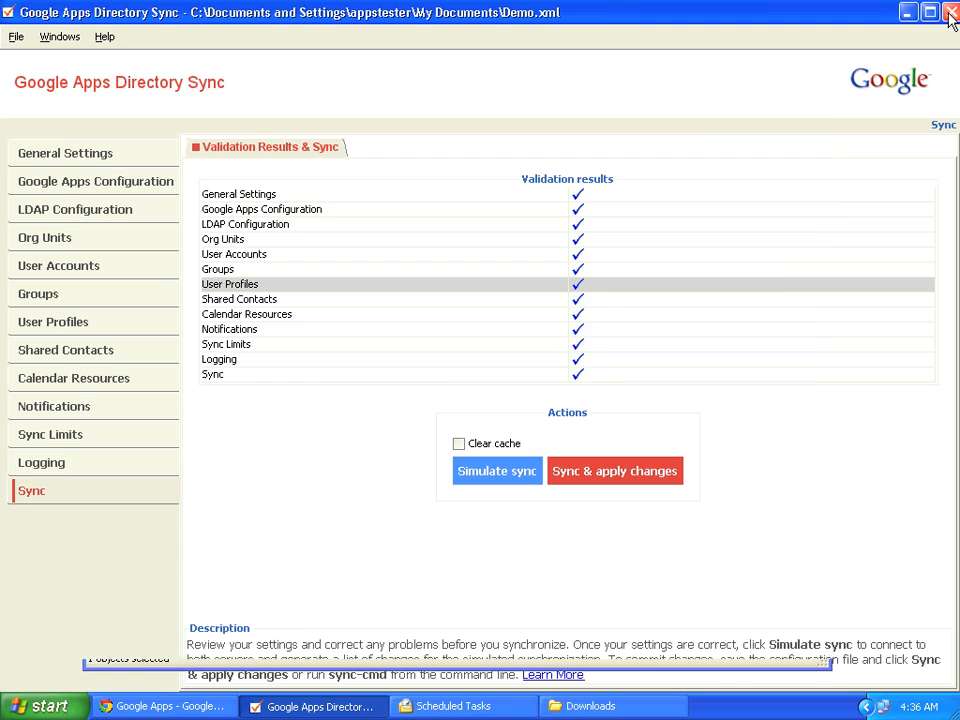
{"action": "left_click", "coordinate": [437, 390]}
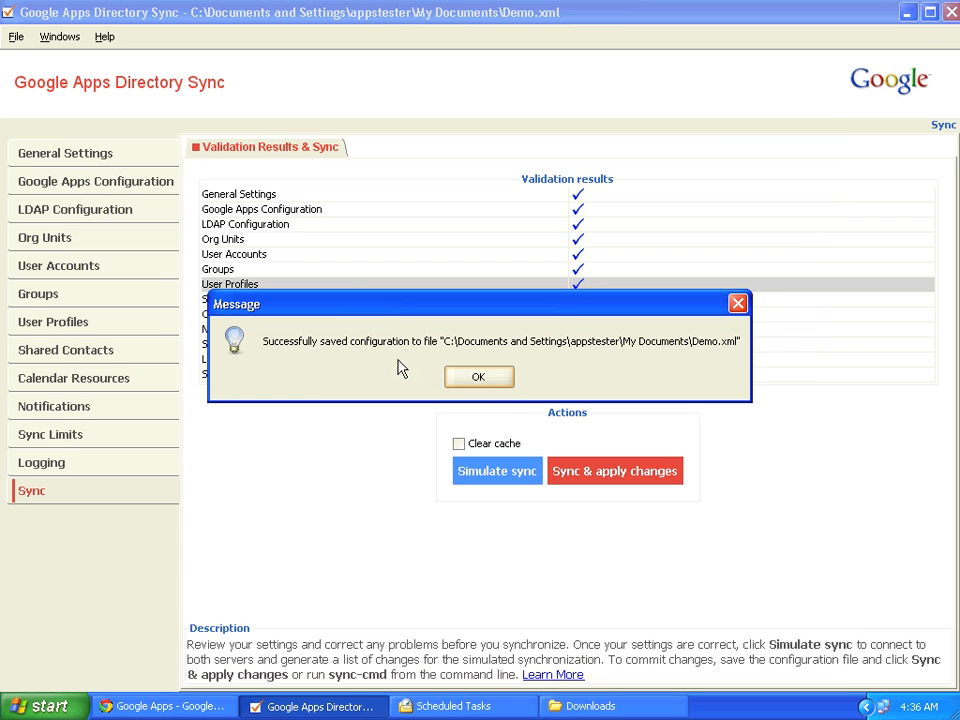
{"action": "left_click", "coordinate": [499, 384]}
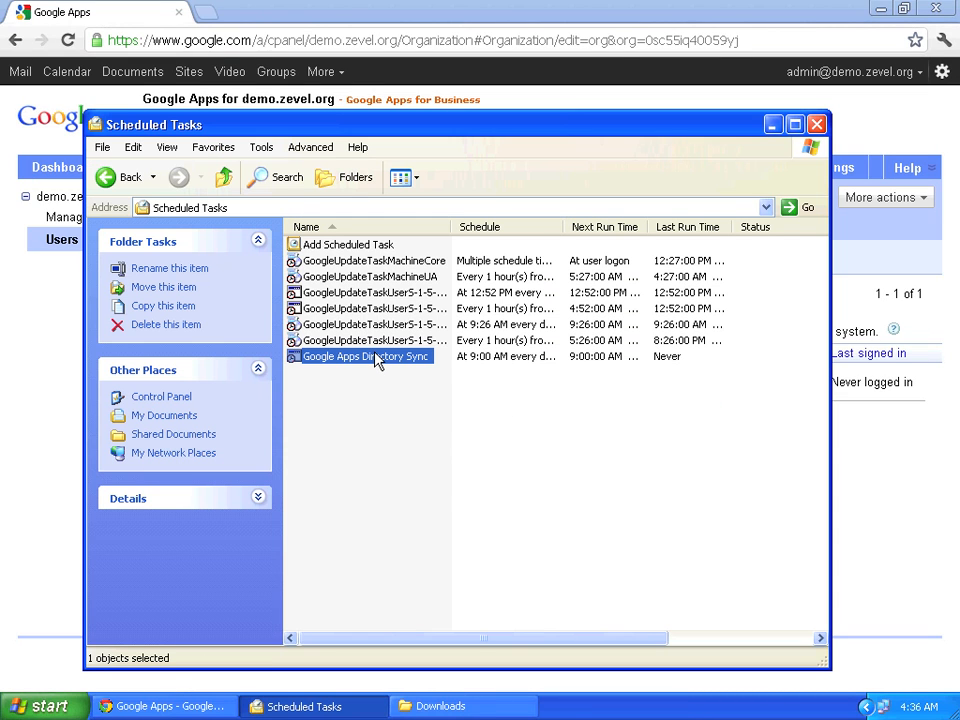
{"action": "right_click", "coordinate": [378, 360]}
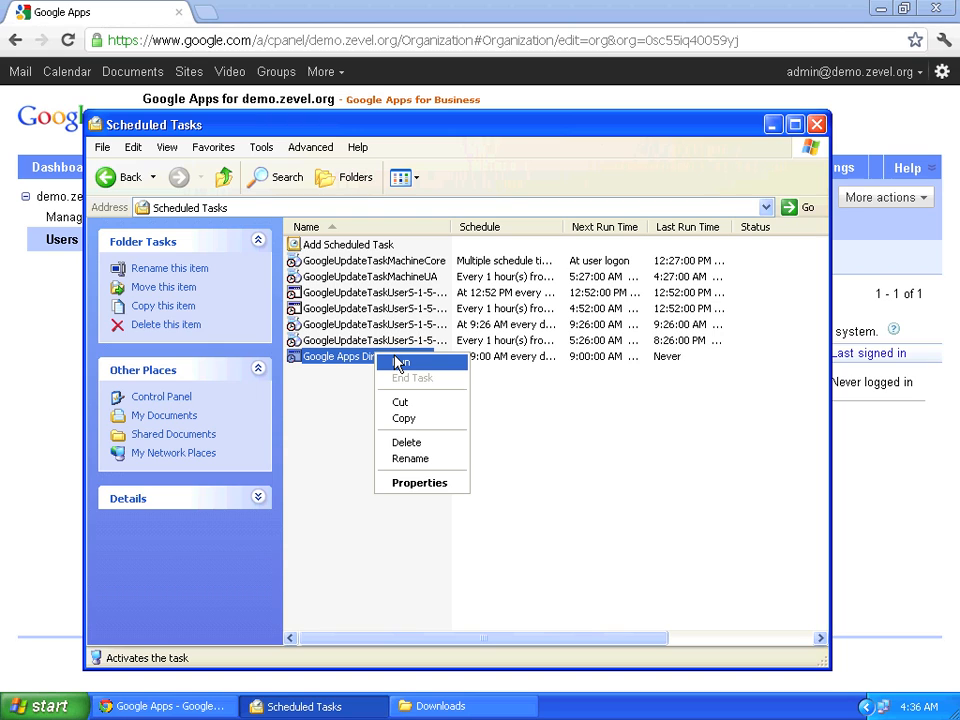
{"action": "left_click", "coordinate": [398, 363]}
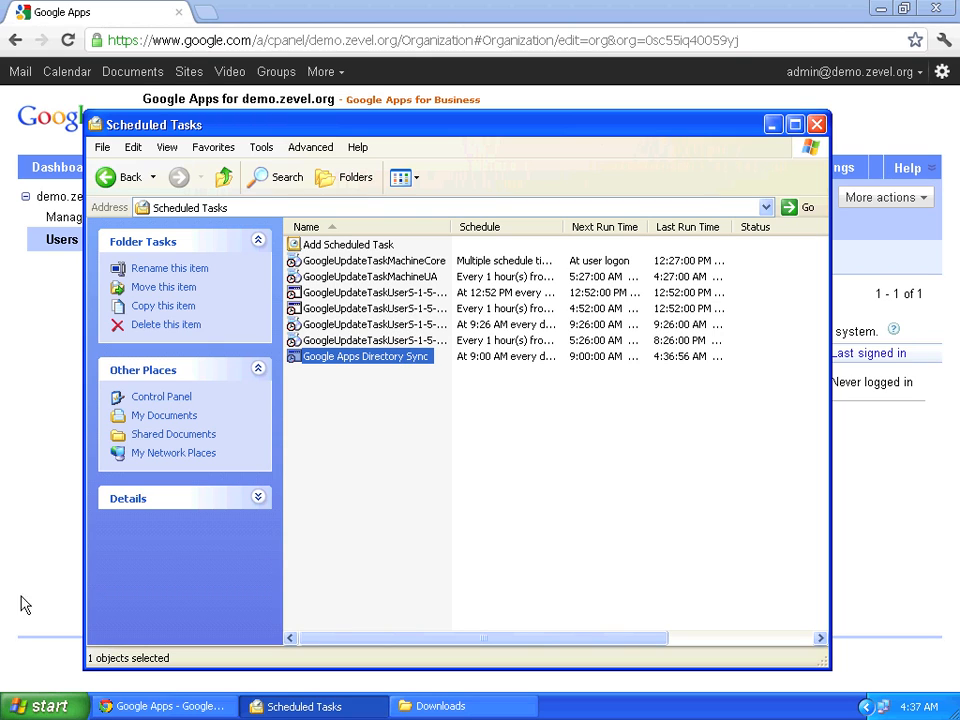
Open a Command Prompt via Start > Run > cmd and cd into \Program Files\Google Apps Directory Sync
{"action": "left_click", "coordinate": [33, 706]}
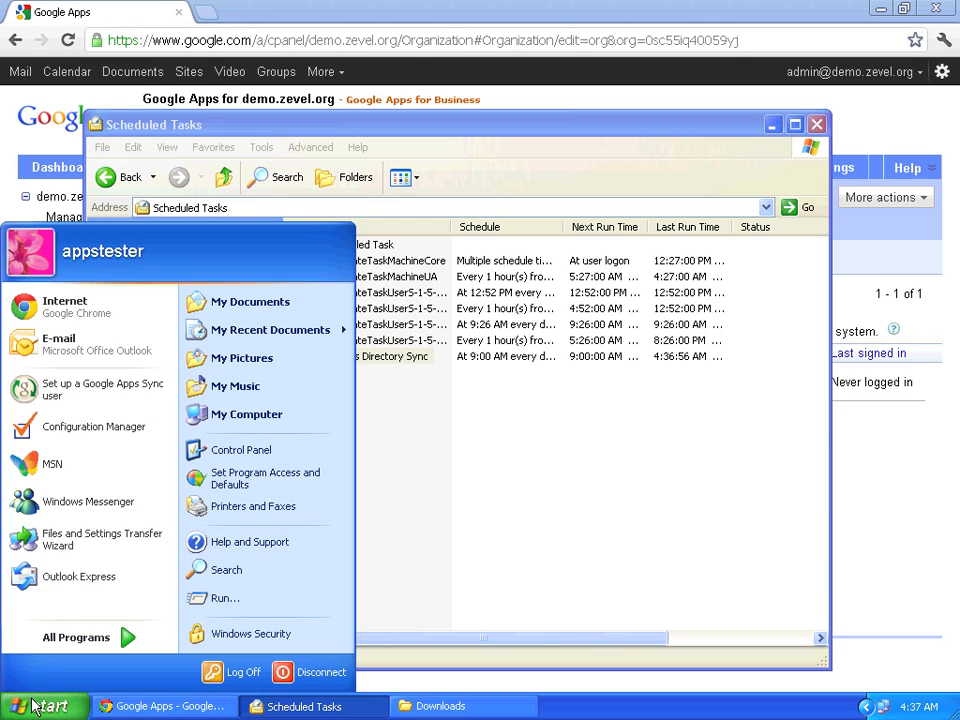
{"action": "left_click", "coordinate": [202, 604]}
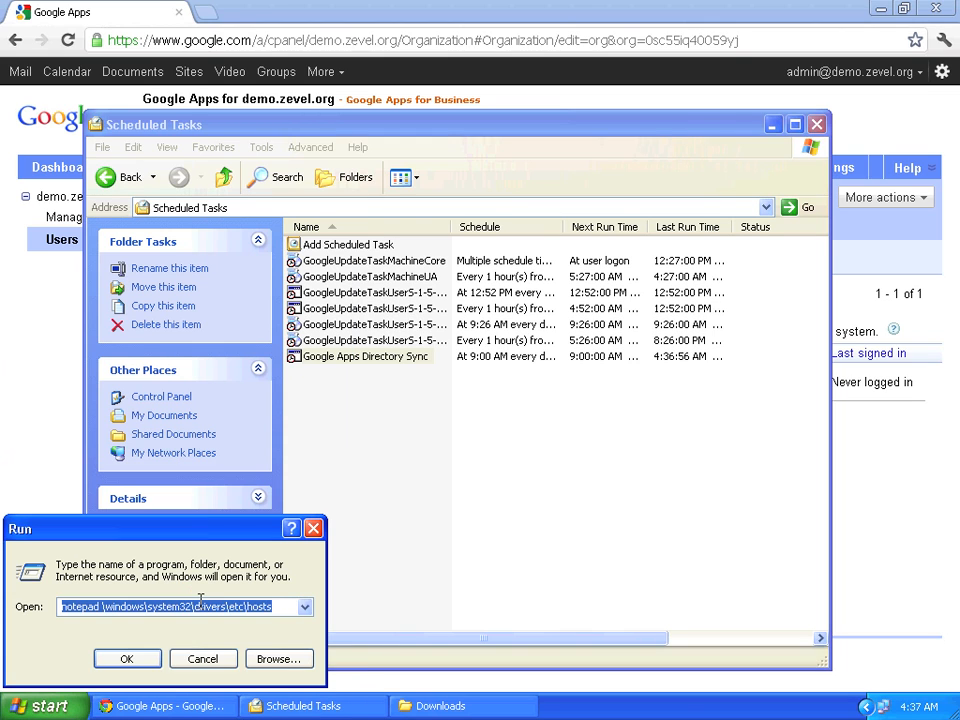
{"action": "type", "text": "cmd"}
{"action": "key", "text": "Return"}
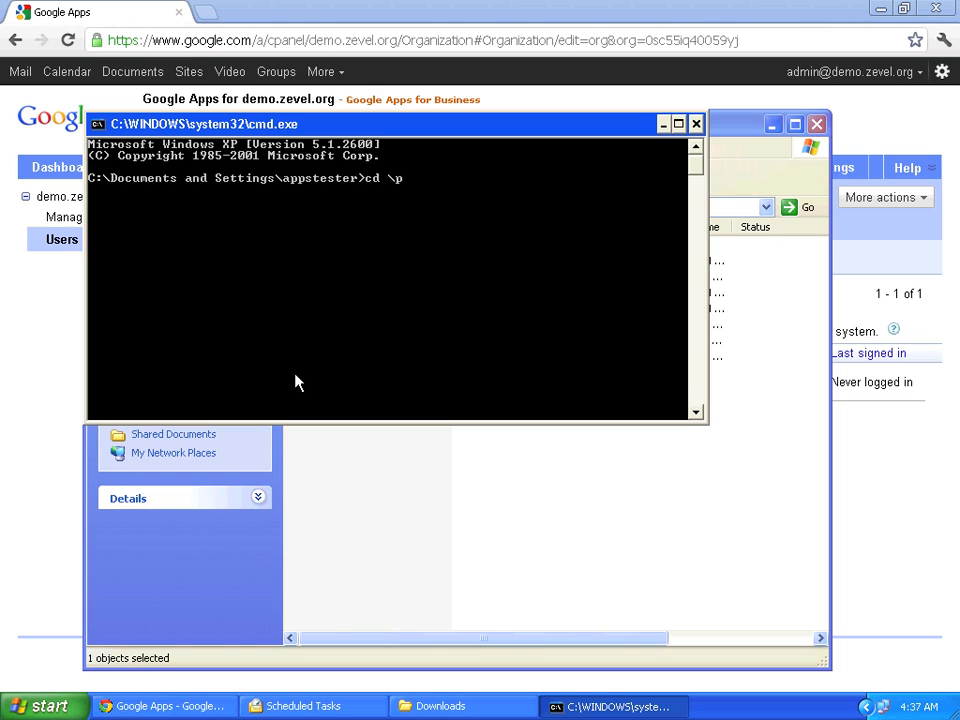
{"action": "type", "text": "cd \\pr"}
{"action": "key", "text": "Tab"}
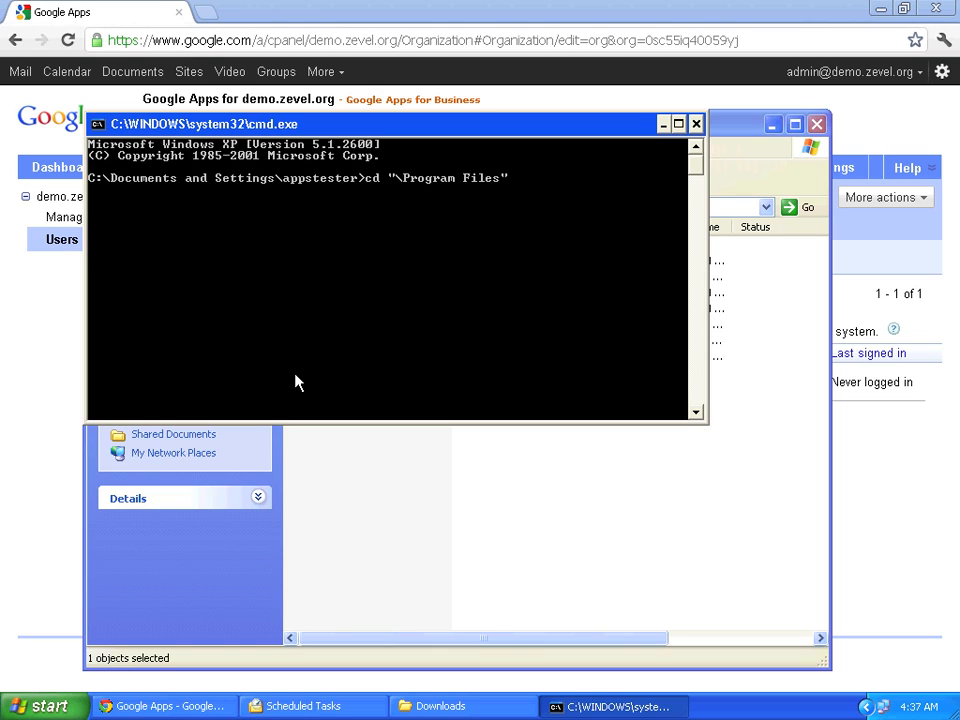
{"action": "type", "text": "\\g"}
{"action": "key", "text": "Tab"}
{"action": "key", "text": "Tab"}
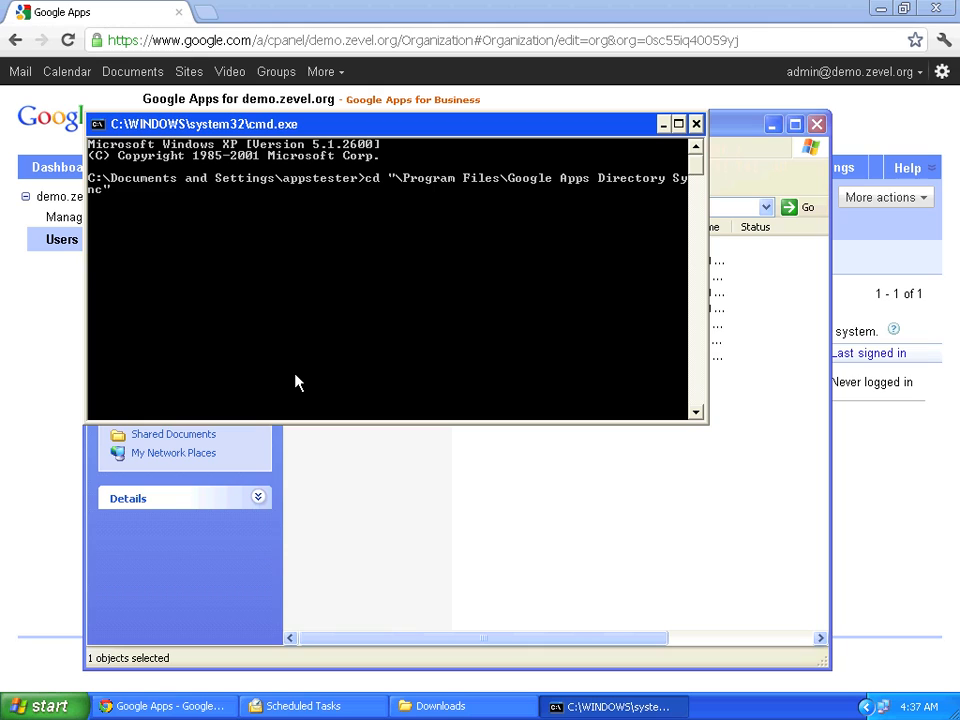
{"action": "key", "text": "Return"}
Run sync-cmd with the Demo.xml configuration from My Documents
{"action": "type", "text": "sync"}
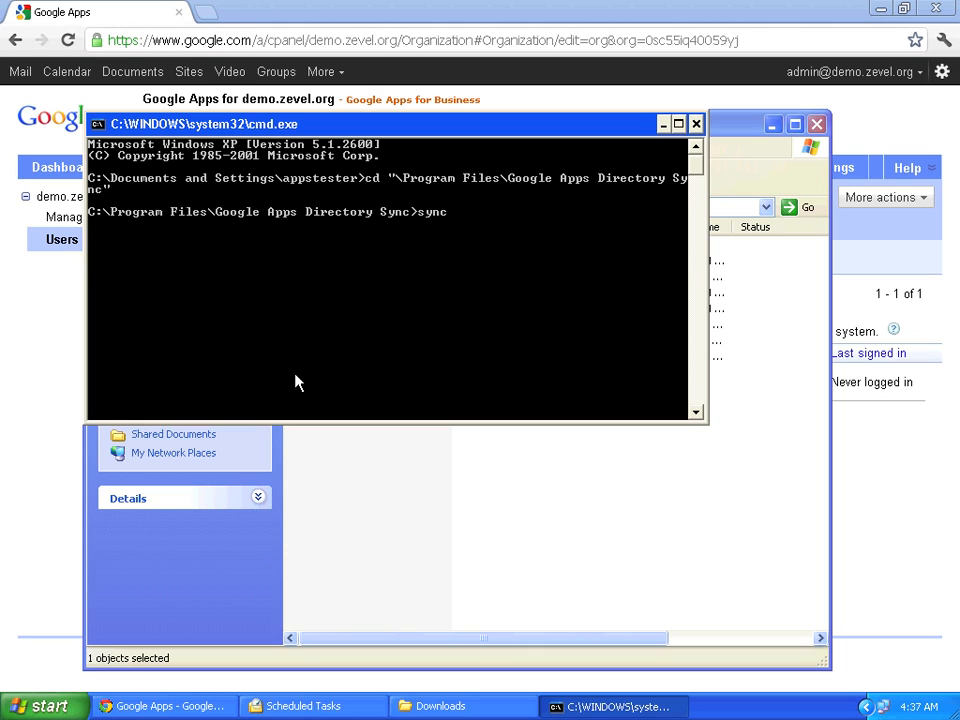
{"action": "type", "text": "-cmd"}
{"action": "type", "text": "c:\\do"}
{"action": "key", "text": "Tab"}
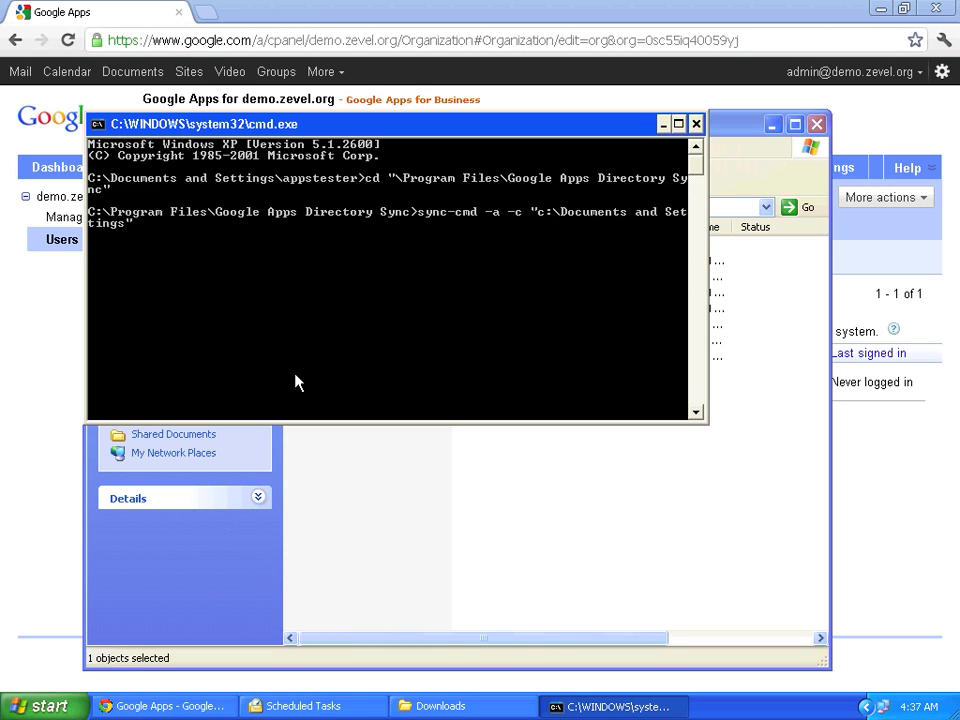
{"action": "type", "text": "\\app"}
{"action": "key", "text": "Tab"}
{"action": "type", "text": "\\My"}
{"action": "key", "text": "Tab"}
{"action": "type", "text": "\\"}
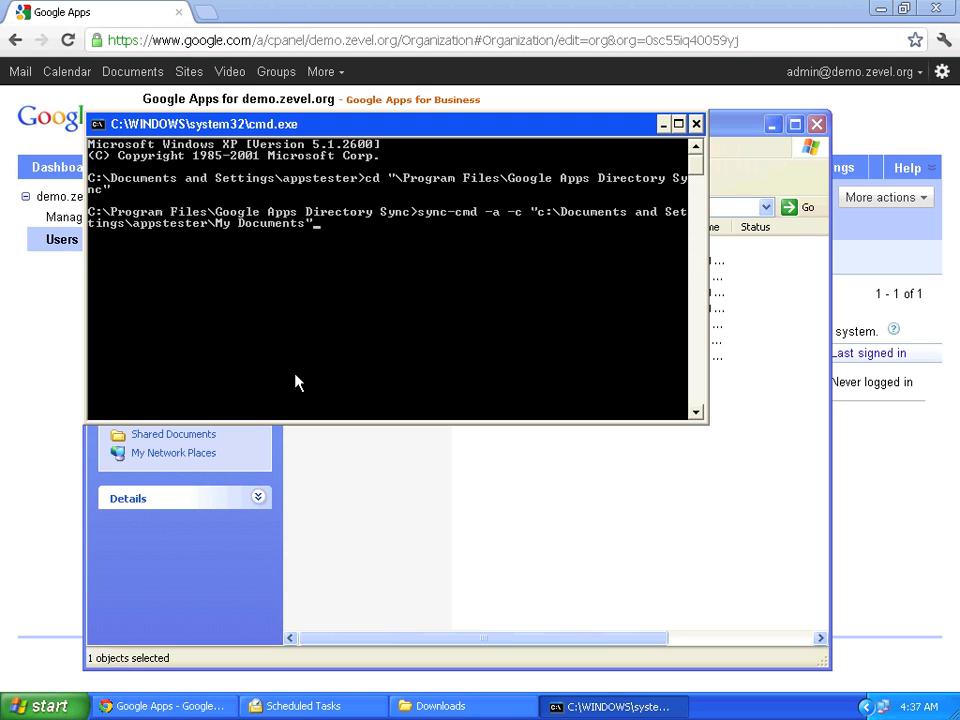
{"action": "key", "text": "Tab"}
{"action": "key", "text": "Return"}
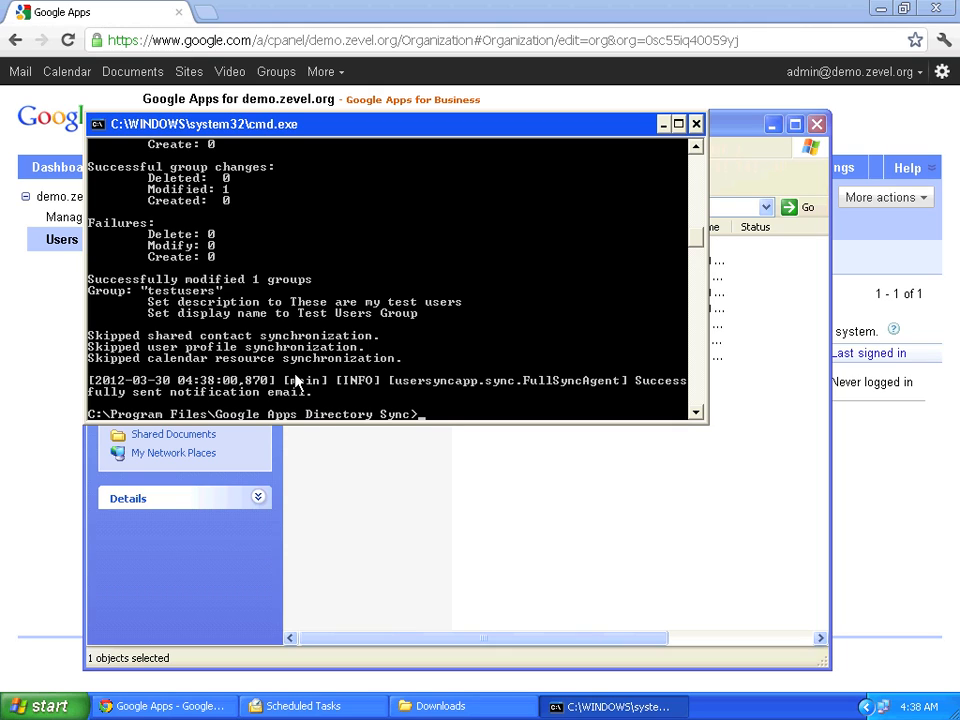
Rerun the same sync-cmd command with -f added
{"action": "key", "text": "Up"}
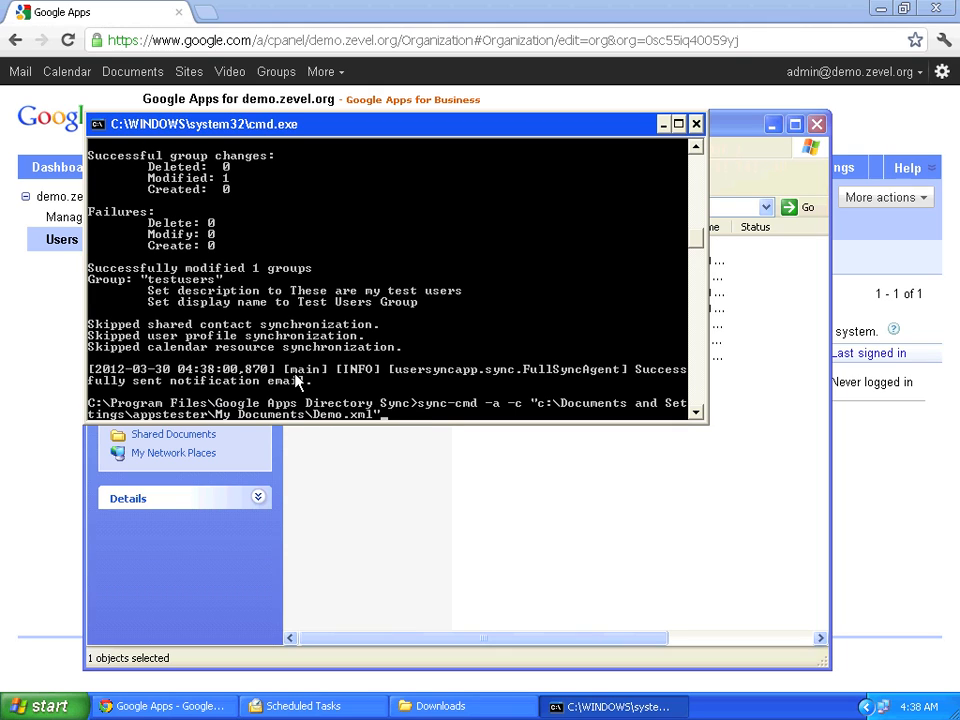
{"action": "type", "text": "-f"}
{"action": "key", "text": "Return"}
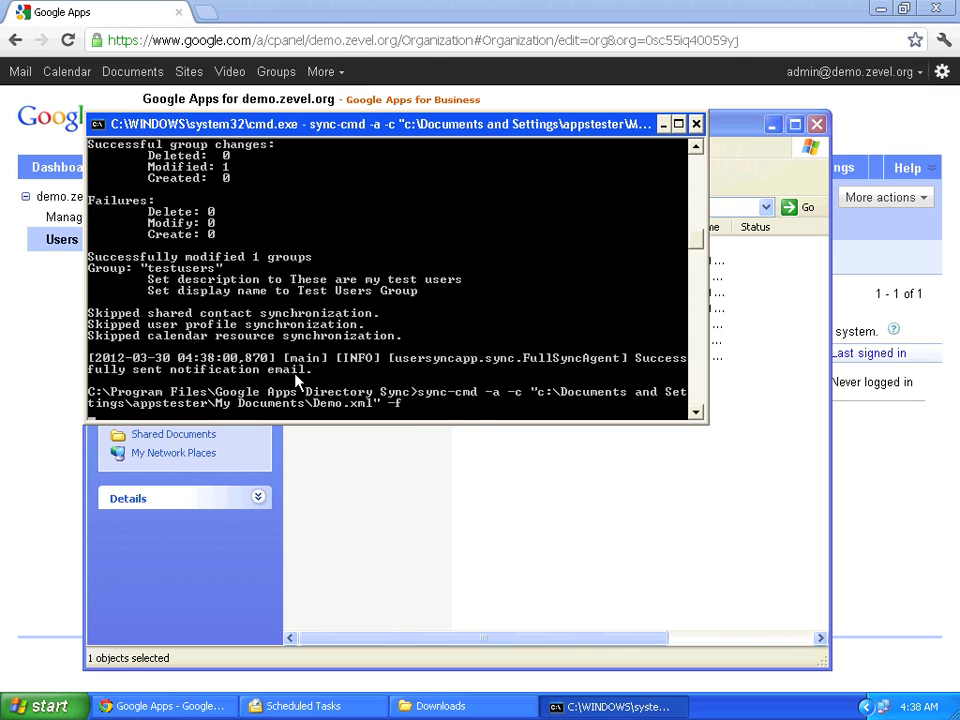